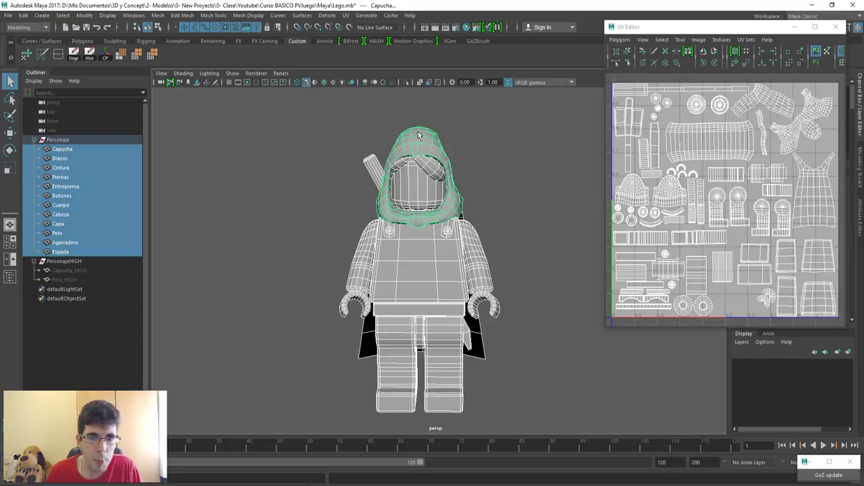
Isolate the low-poly hair mesh Pelo and inspect its shape
scroll(418, 135, up, 5)
click(358, 132)
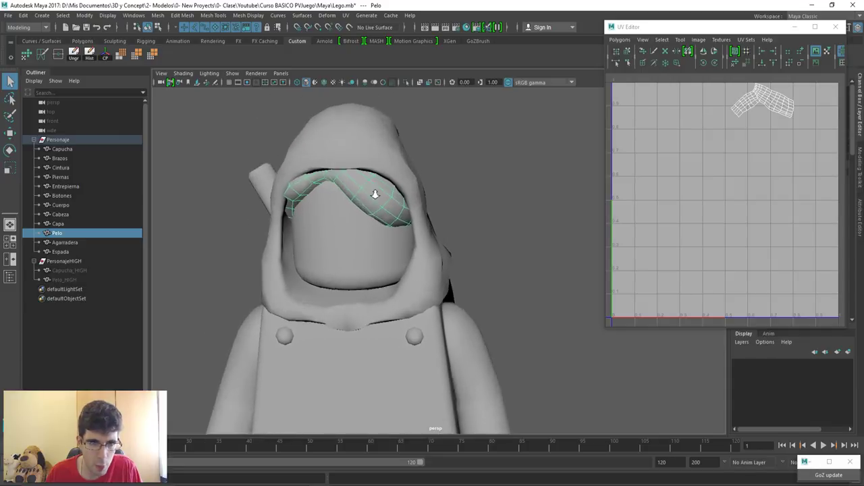
scroll(375, 194, up, 2)
key(ctrl+1)
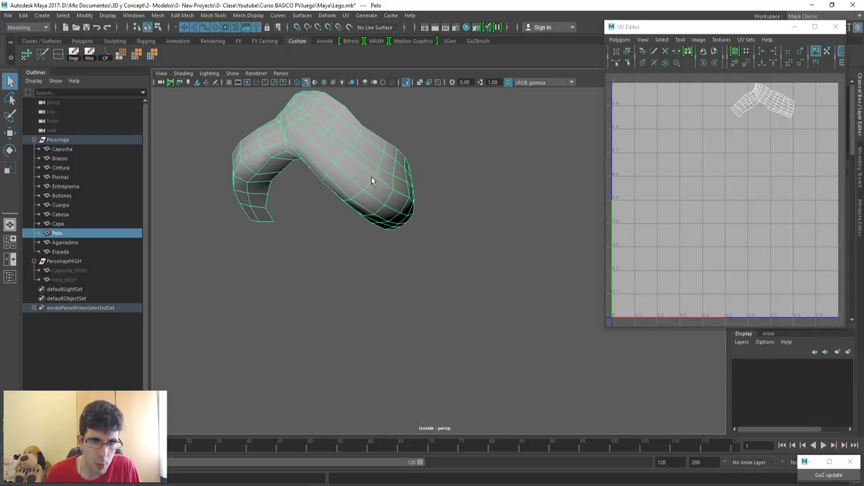
alt+drag(372, 179, 486, 180)
click(481, 184)
click(380, 159)
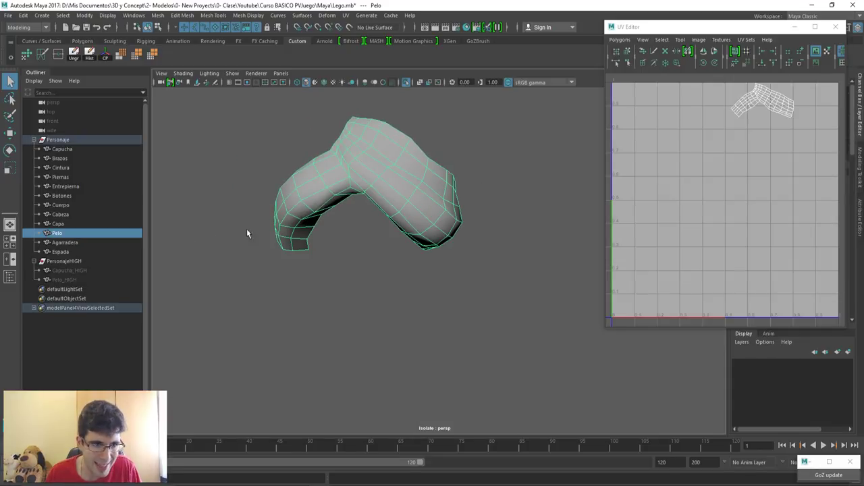
Unhide the Pelo_HIGH and Capucha_HIGH meshes and bring the whole character back into view by ending the isolation
click(72, 280)
key(h)
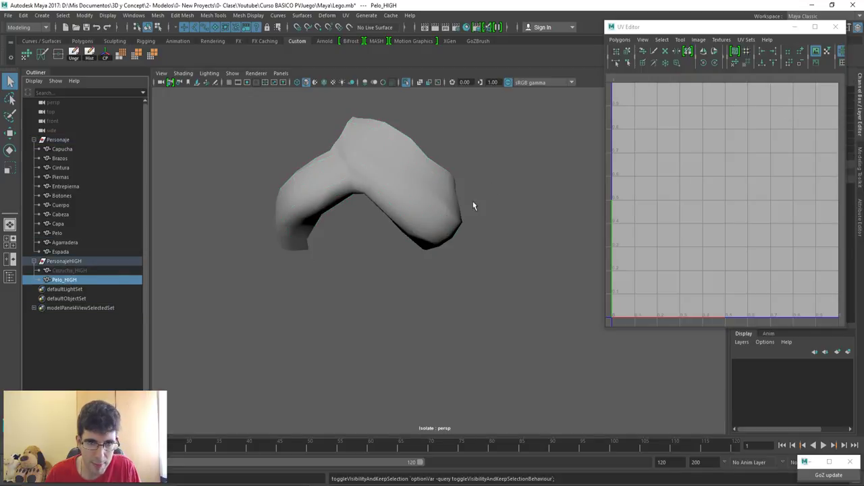
click(476, 194)
click(69, 270)
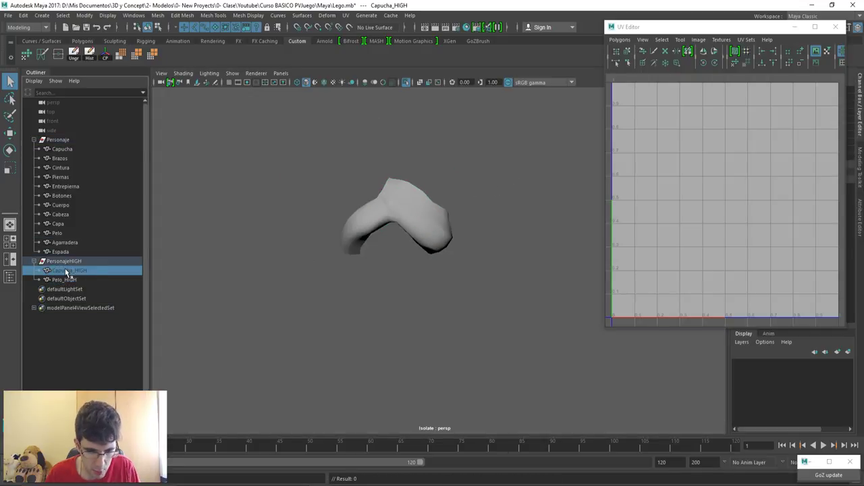
key(h)
key(ctrl+1)
Isolate Pelo together with Pelo_HIGH and move the high-poly hair sideways to sit beside the low-poly version
click(84, 280)
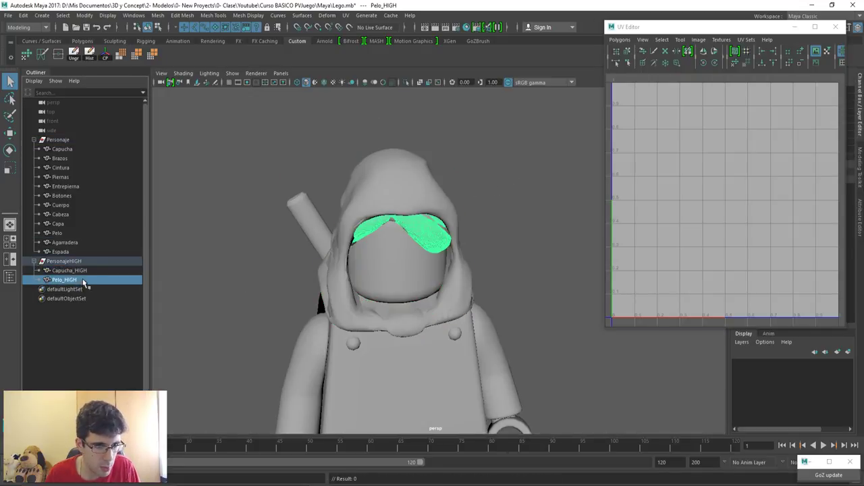
ctrl+click(76, 232)
key(ctrl+1)
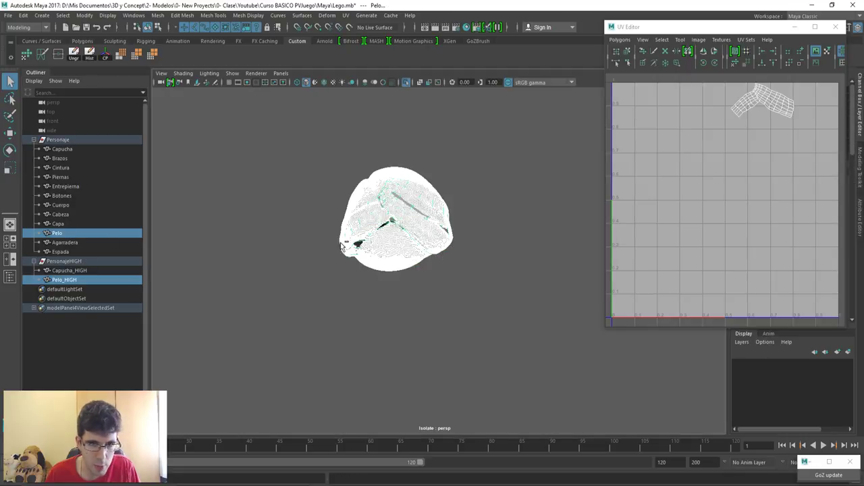
click(466, 210)
click(409, 211)
key(w)
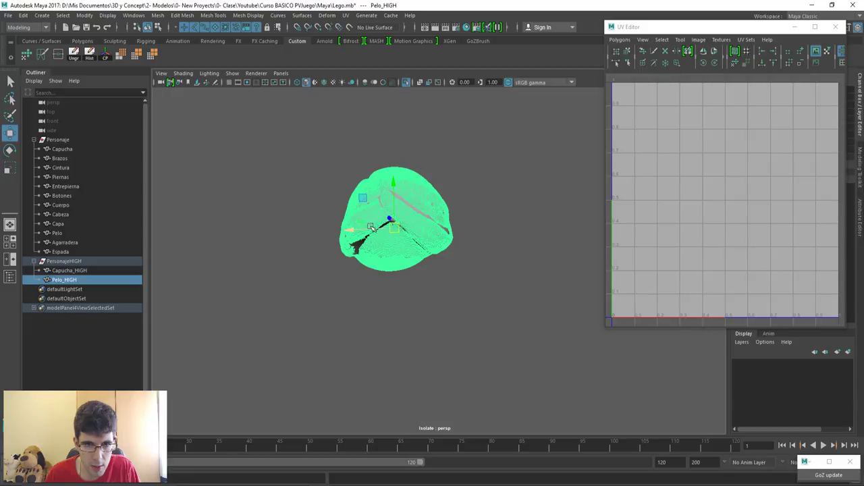
drag(392, 215, 297, 223)
Compare the sculpted high-poly hair with the low-poly hair from close up and from different angles
click(363, 251)
alt+middle_drag(335, 230, 314, 220)
alt+right_drag(289, 199, 344, 264)
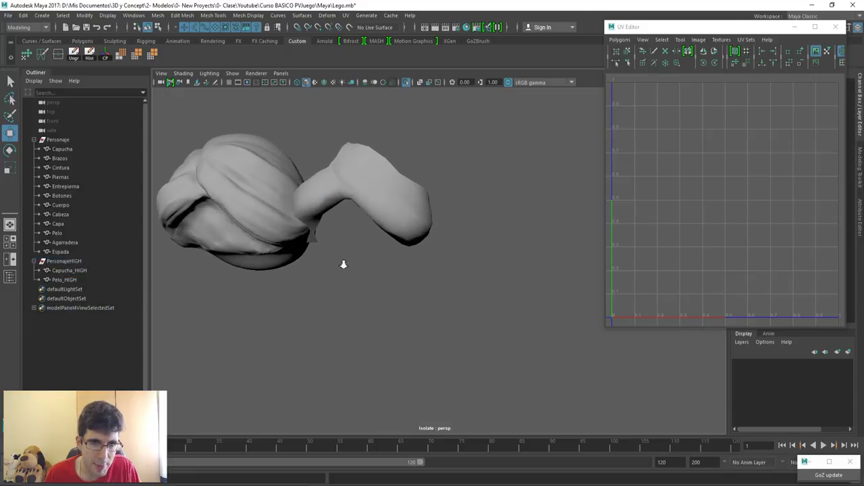
alt+middle_drag(295, 218, 347, 253)
alt+right_drag(250, 202, 303, 231)
alt+middle_drag(196, 186, 278, 227)
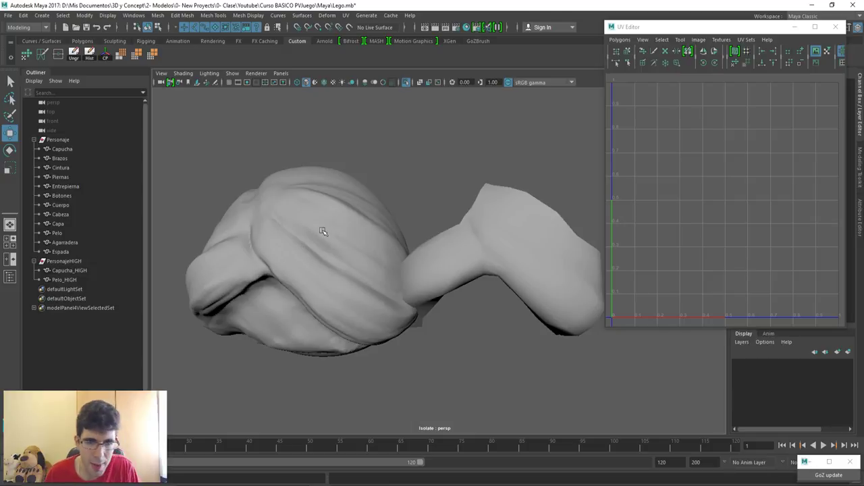
alt+right_drag(352, 271, 333, 174)
alt+middle_drag(456, 258, 395, 218)
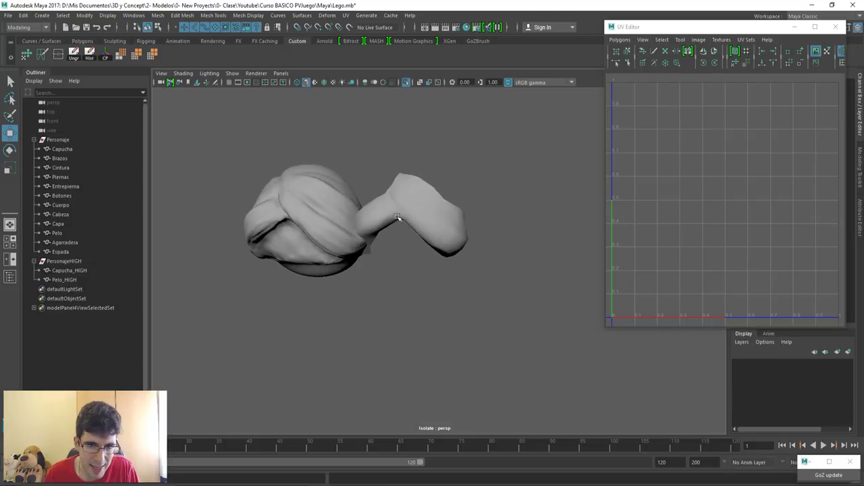
alt+drag(433, 216, 299, 182)
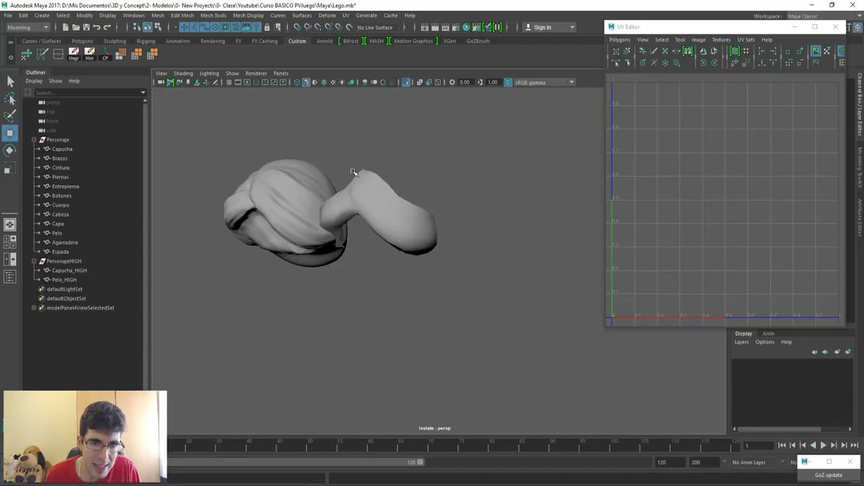
alt+drag(350, 203, 370, 208)
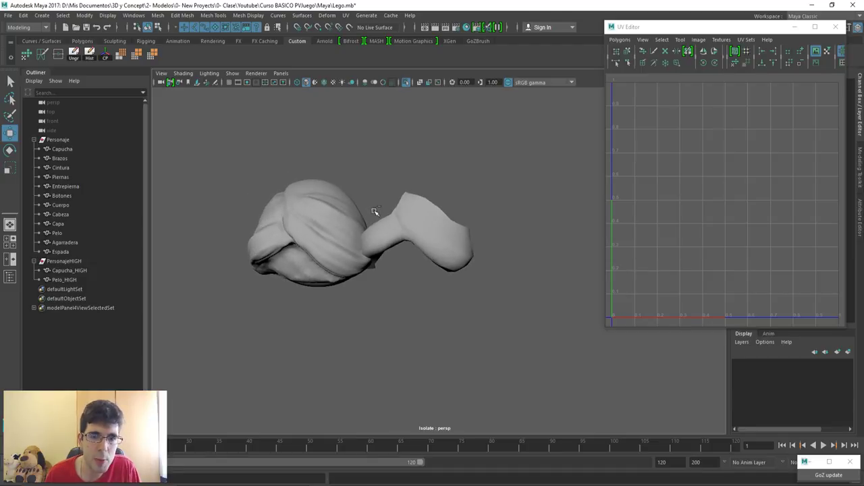
Undo the move of the high-poly hair and end the isolation to show the full character
key(ctrl+z)
key(ctrl+z)
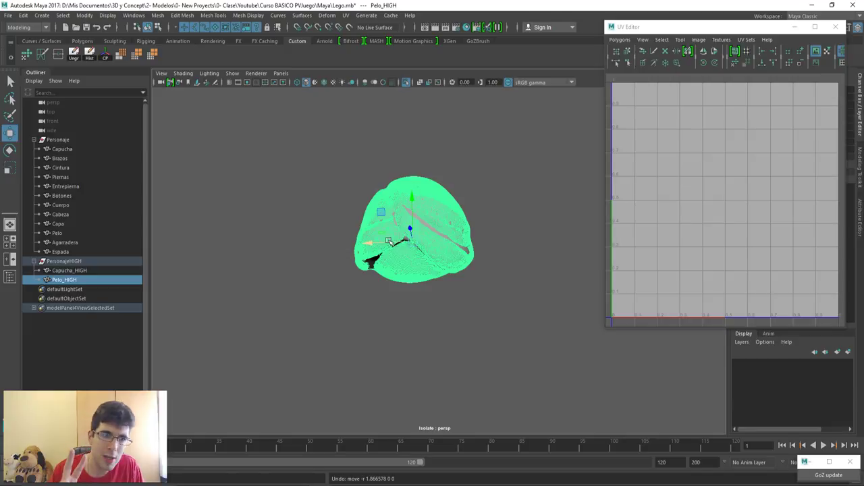
key(ctrl+1)
Isolate the low-poly hood Capucha together with the high-poly Capucha_HIGH
alt+drag(408, 244, 403, 228)
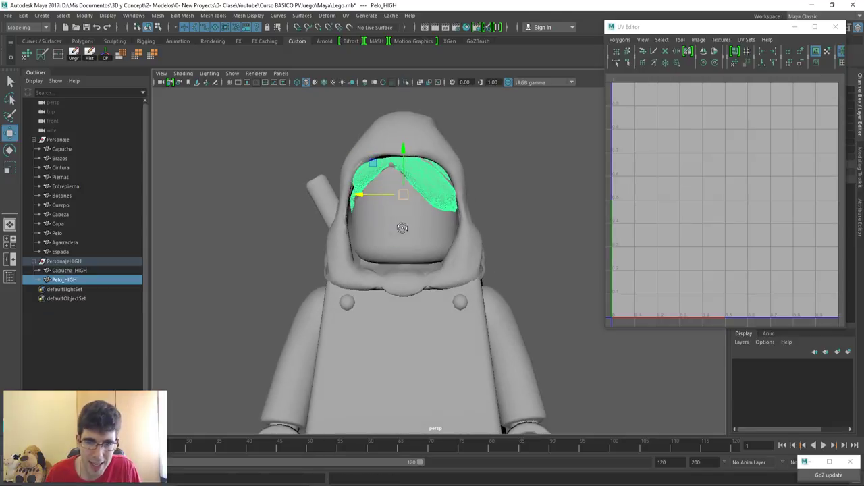
alt+middle_drag(415, 231, 401, 139)
scroll(424, 250, down, 1)
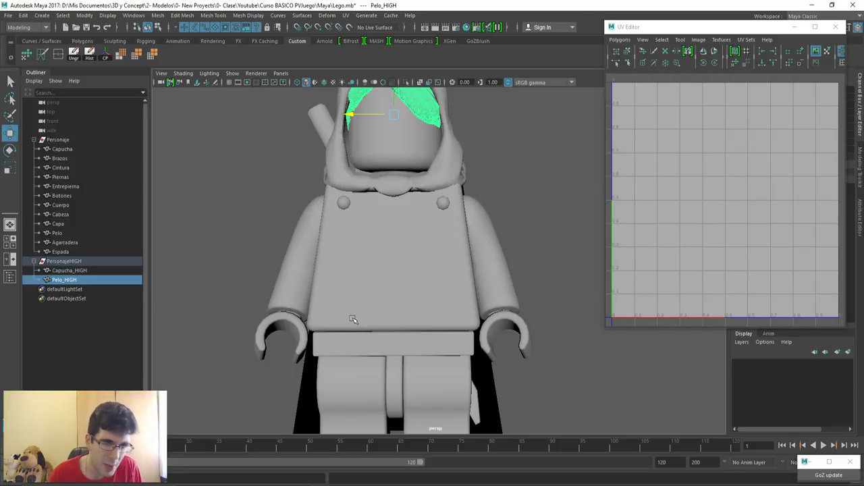
mouse_move(357, 298)
alt+mouse_down()
mouse_move(398, 250)
mouse_move(343, 289)
mouse_move(381, 290)
mouse_move(365, 292)
alt+mouse_up()
alt+drag(337, 245, 453, 270)
click(473, 264)
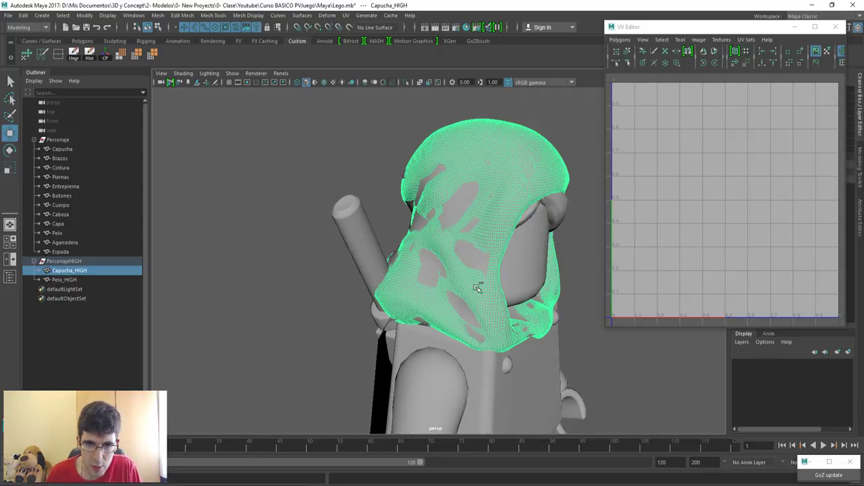
ctrl+click(480, 254)
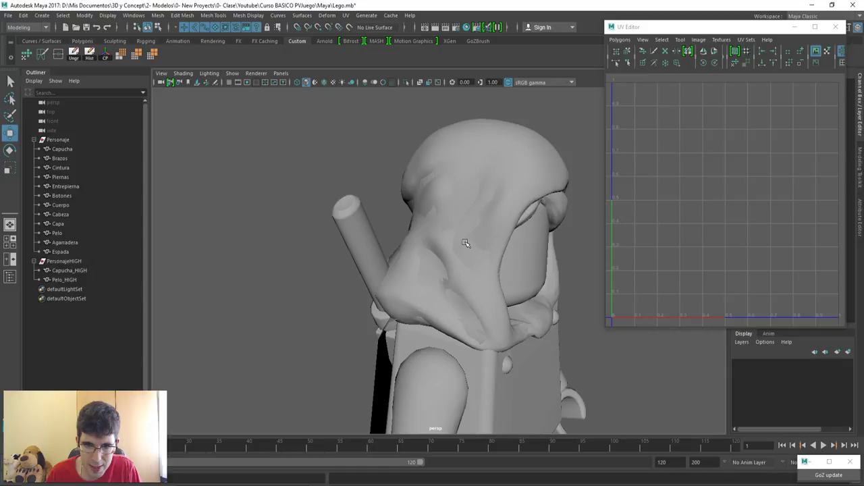
click(473, 252)
shift+click(497, 128)
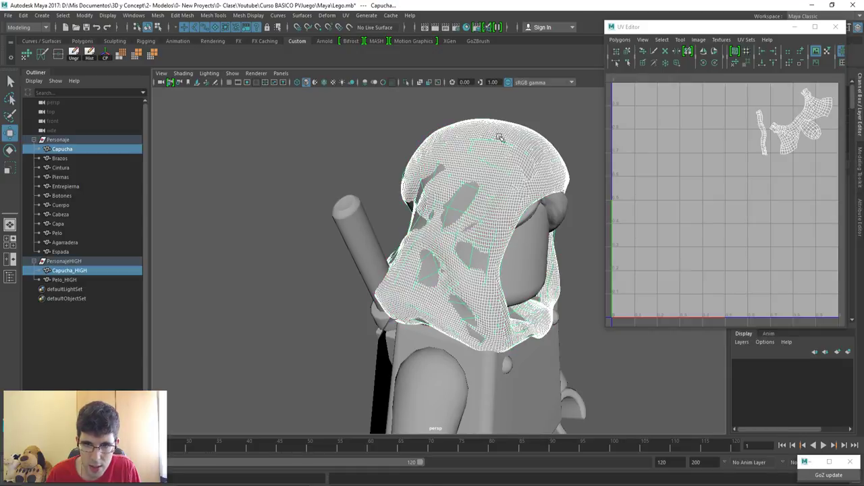
alt+drag(497, 135, 451, 169)
key(ctrl+1)
click(473, 185)
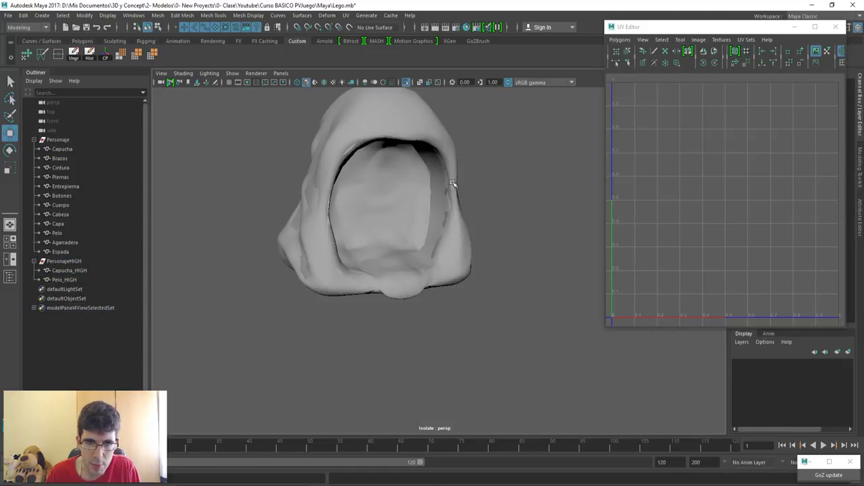
Center the pivot of Capucha_HIGH and move it sideways to sit beside the low-poly hood
click(395, 241)
click(105, 54)
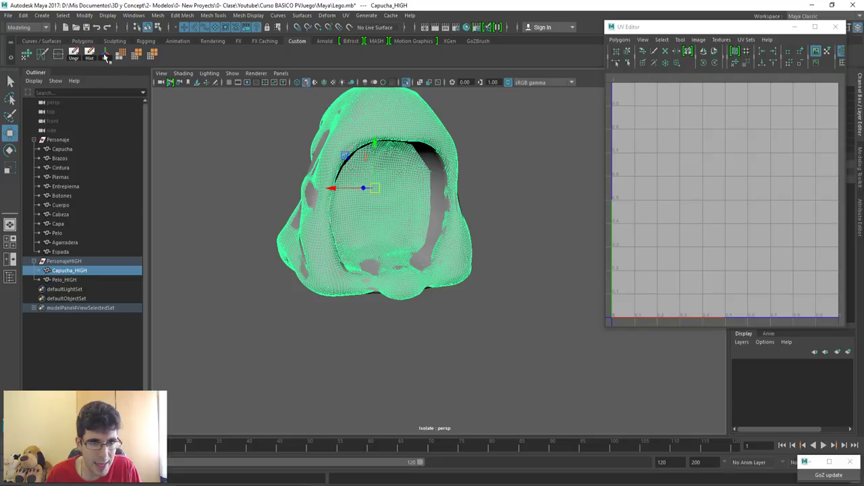
drag(331, 188, 209, 189)
click(523, 185)
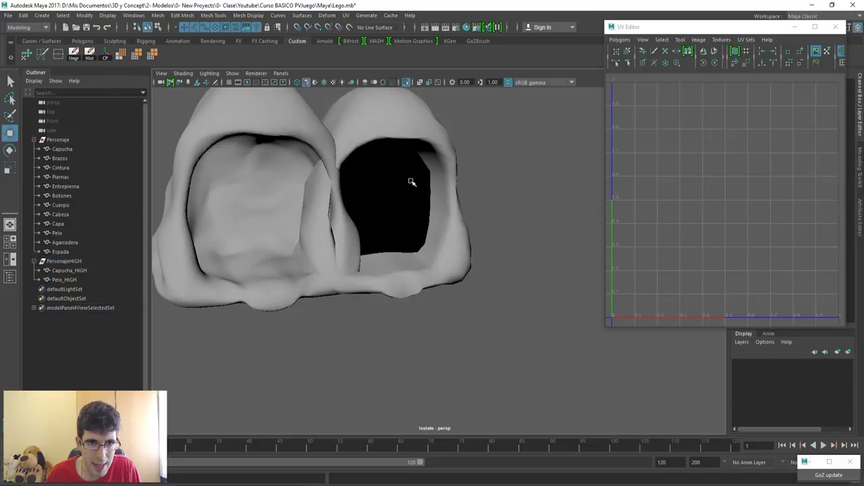
Compare the high-poly and low-poly hoods side by side from the front and the side
alt+middle_drag(229, 205, 303, 237)
alt+drag(303, 237, 472, 229)
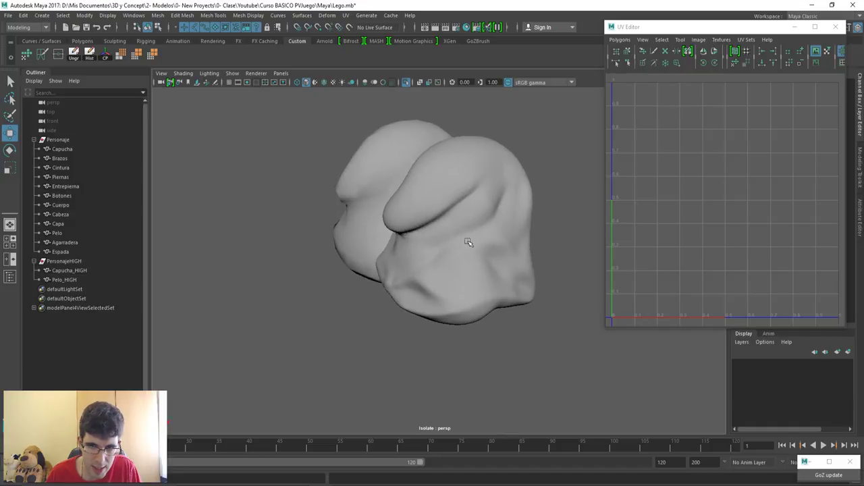
alt+drag(405, 255, 396, 231)
alt+drag(453, 252, 502, 251)
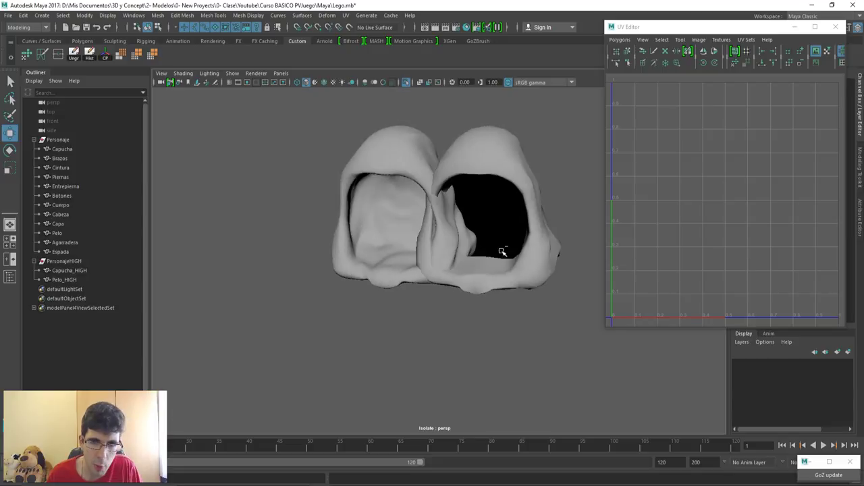
Undo the move of Capucha_HIGH and end the isolation so the whole character is displayed
key(ctrl+z)
key(ctrl+z)
alt+drag(561, 243, 446, 256)
key(ctrl+1)
alt+drag(380, 254, 414, 235)
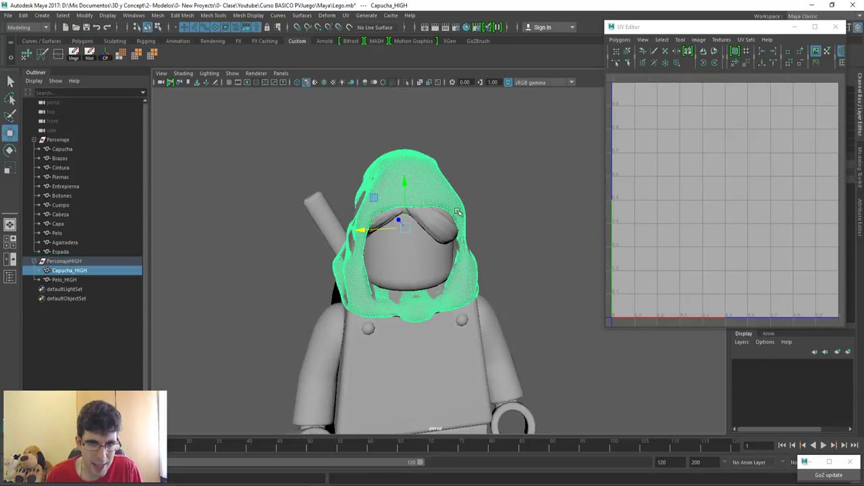
Select all low-poly and high-poly meshes of the character and apply Soften Edge to them
scroll(468, 256, down, 3)
alt+drag(470, 259, 216, 433)
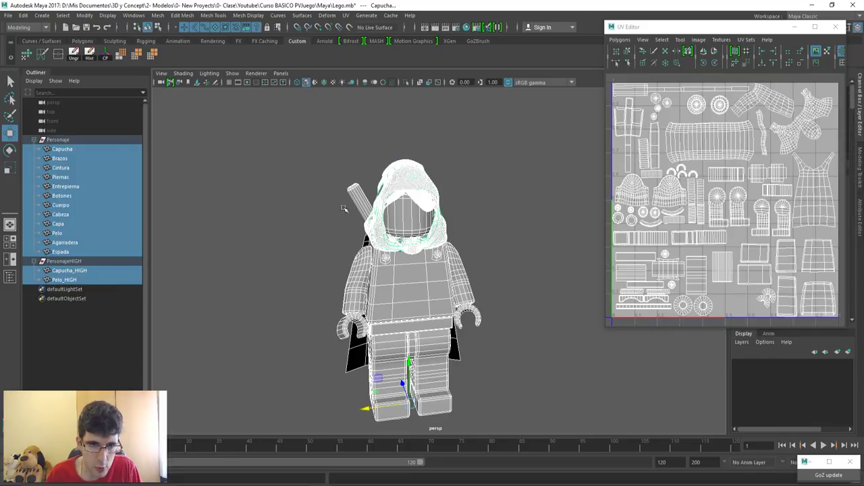
key(space)
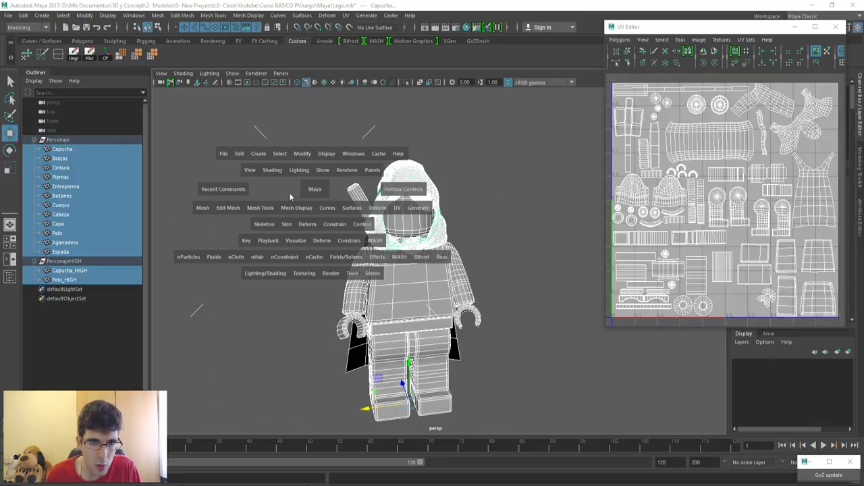
click(295, 208)
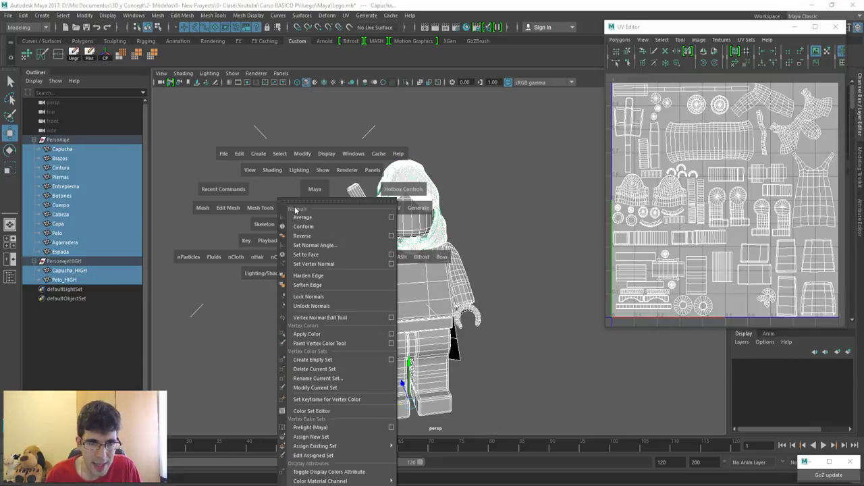
click(312, 286)
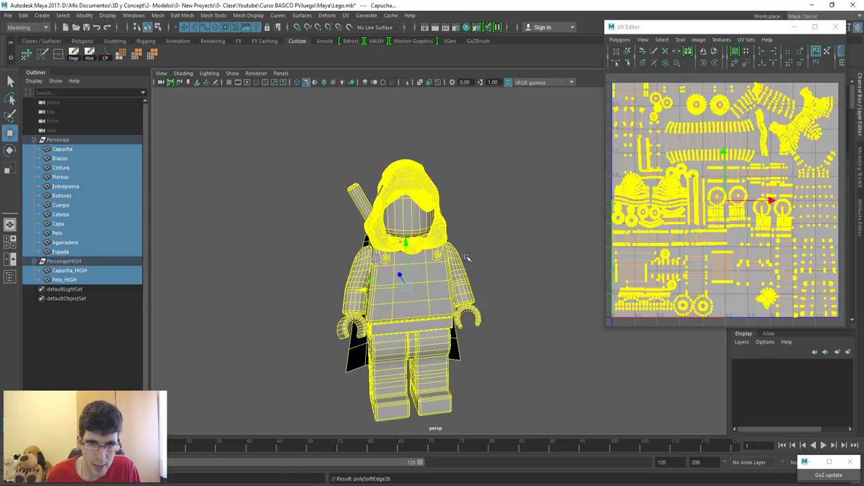
click(476, 218)
Inspect the softened character, examining closely how the hair and hood meshes overlap around the face
scroll(428, 208, up, 5)
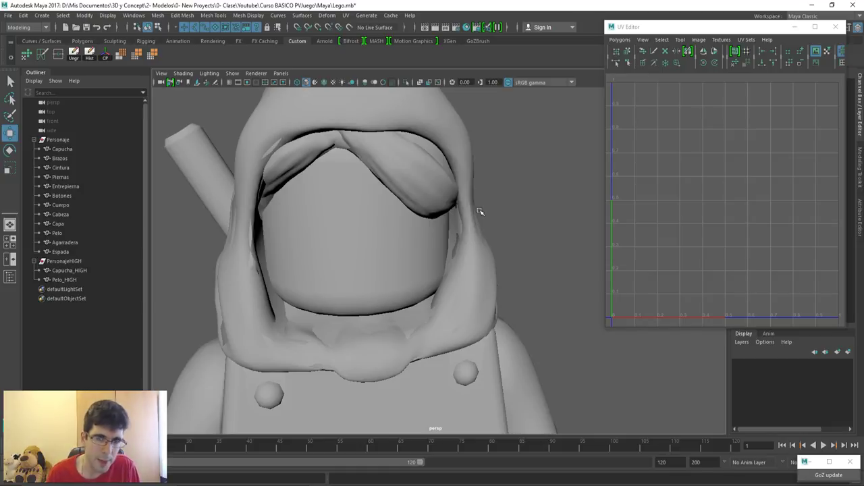
scroll(430, 256, down, 4)
scroll(374, 177, down, 2)
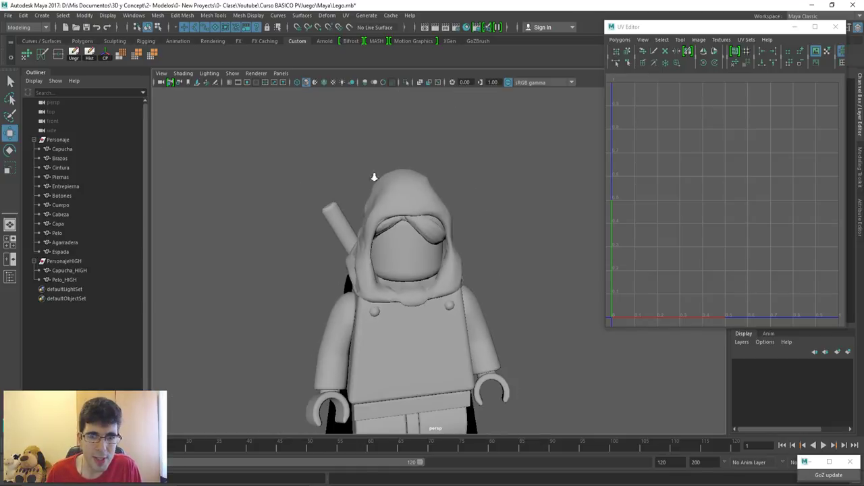
alt+drag(403, 253, 381, 226)
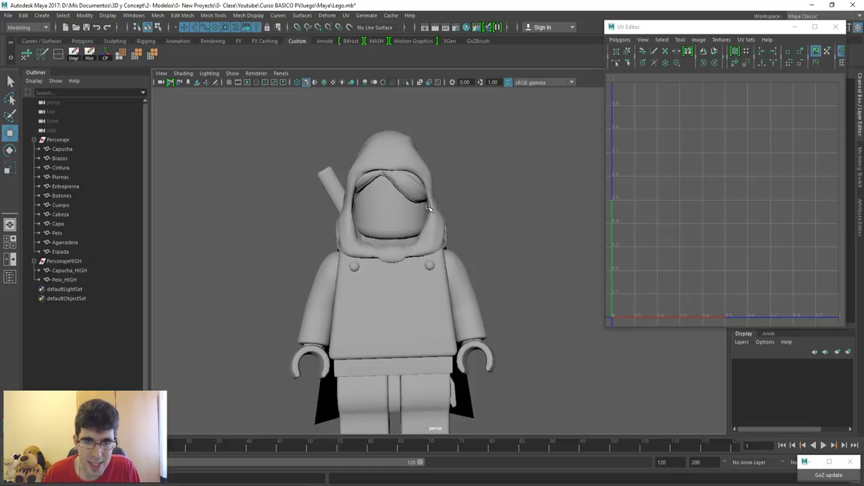
alt+right_drag(415, 150, 421, 204)
alt+middle_drag(421, 205, 422, 233)
scroll(422, 313, up, 2)
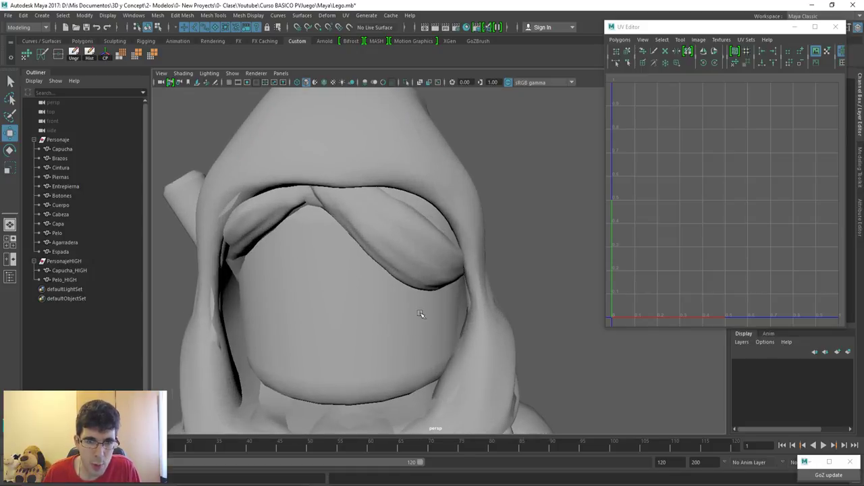
scroll(423, 203, up, 2)
scroll(388, 162, up, 2)
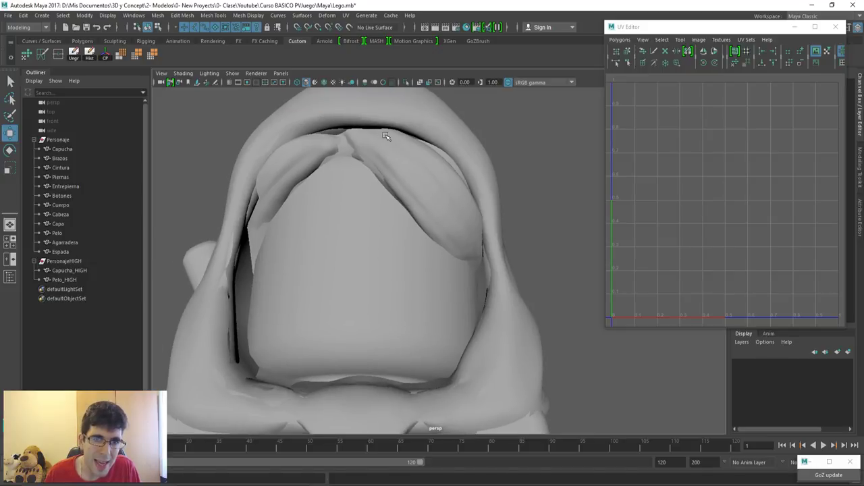
scroll(394, 178, up, 3)
scroll(405, 195, down, 1)
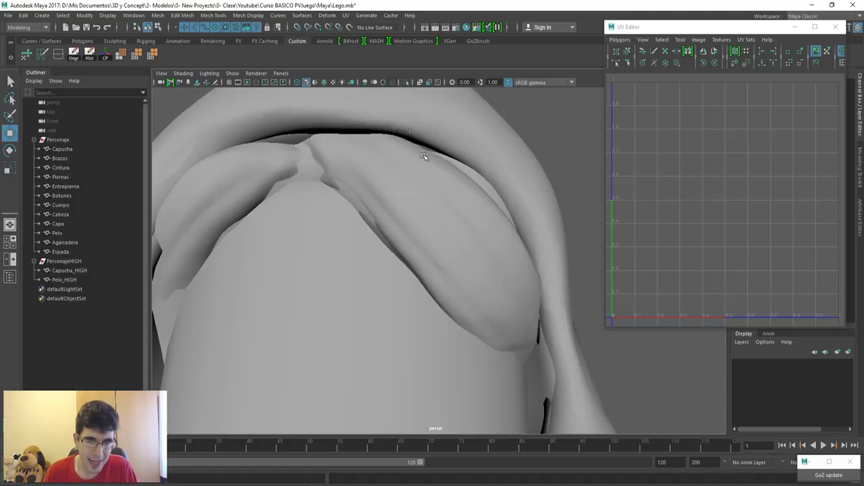
Move the low-poly and high-poly hair, Pelo and Pelo_HIGH, together sideways until they are clear of the character's head
scroll(423, 156, down, 8)
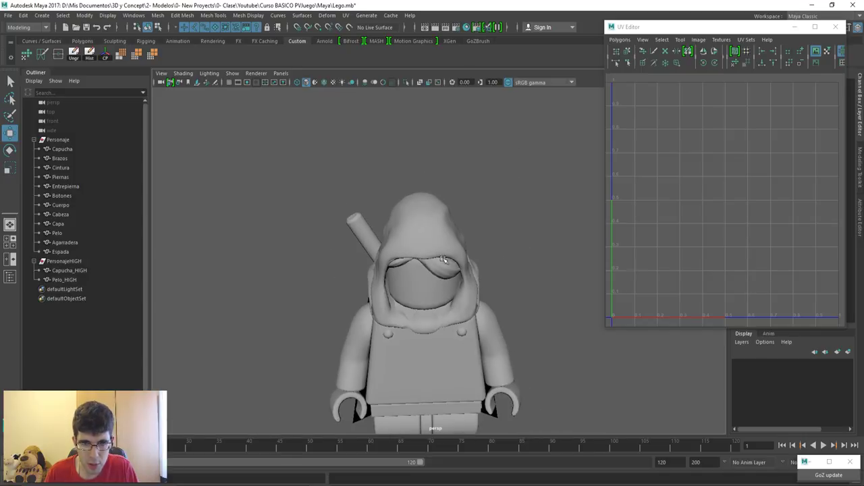
scroll(442, 259, up, 5)
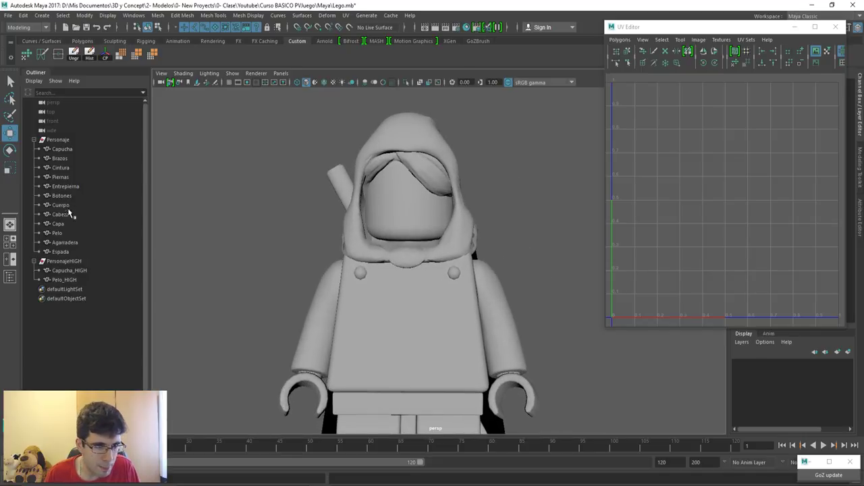
click(58, 233)
ctrl+click(67, 280)
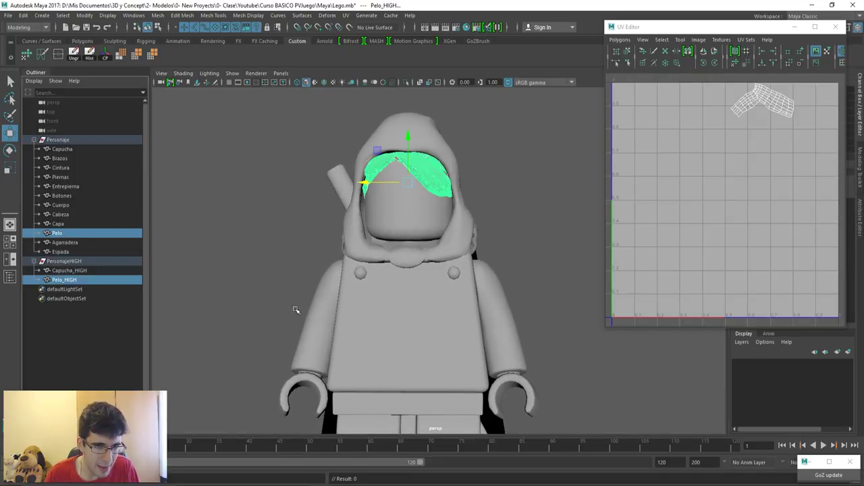
alt+middle_drag(473, 210, 401, 217)
drag(300, 189, 497, 216)
alt+drag(422, 241, 403, 223)
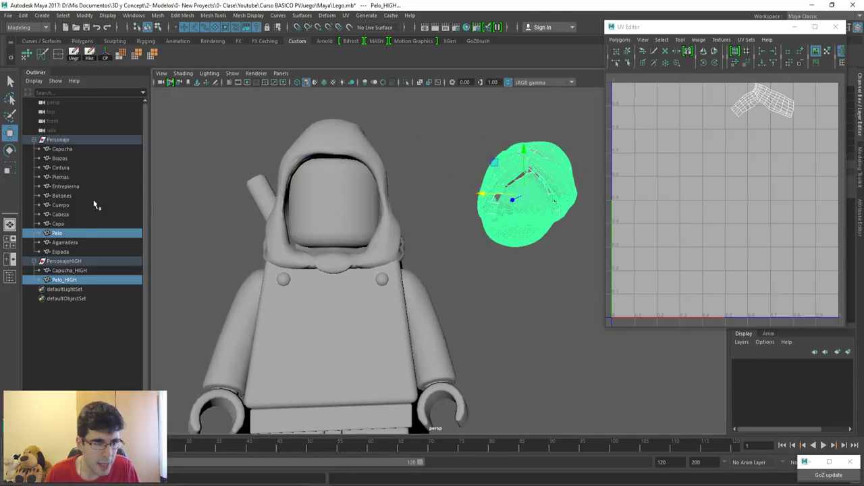
Move Capucha and Capucha_HIGH together away from the head, to the side opposite the hair, and clear the selection
click(70, 271)
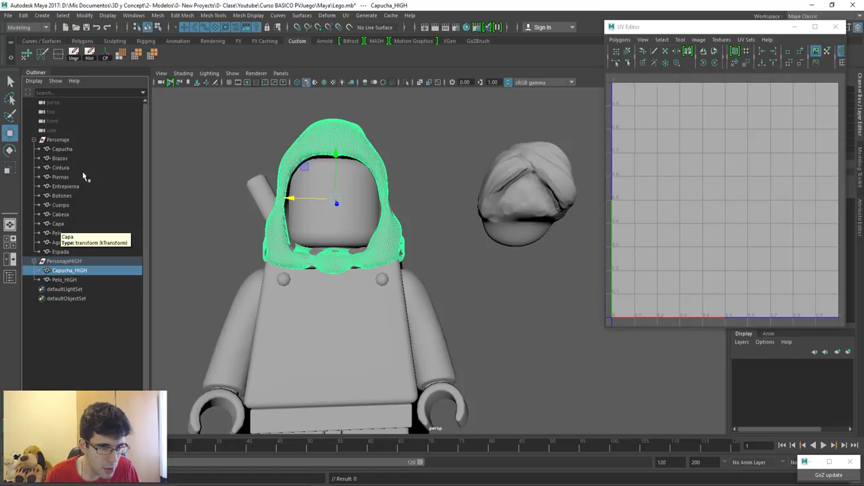
ctrl+click(79, 148)
scroll(281, 210, down, 2)
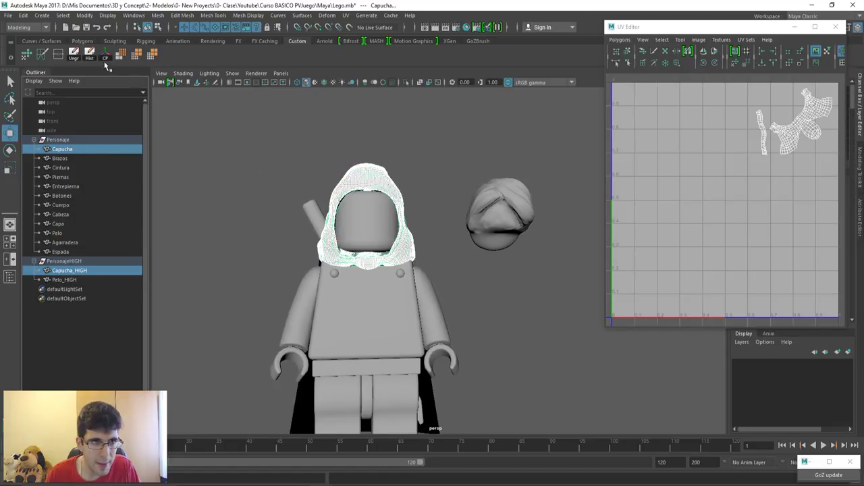
key(w)
drag(325, 219, 174, 217)
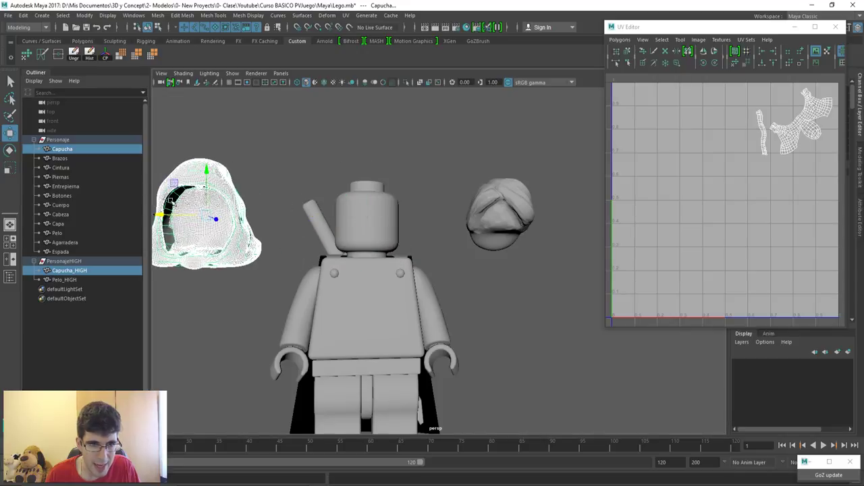
click(278, 158)
alt+middle_drag(315, 195, 347, 180)
scroll(351, 155, down, 2)
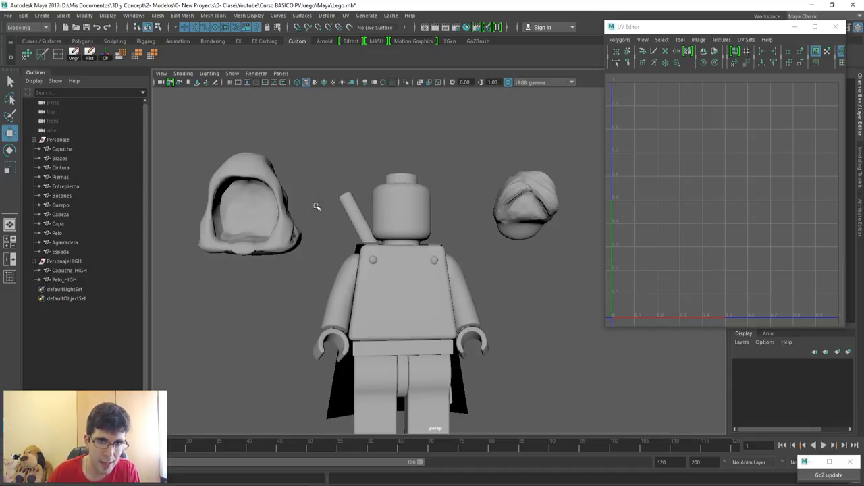
Check the separated hood, body and hair groups one by one, looking closely at the high-poly hair's surface
click(235, 158)
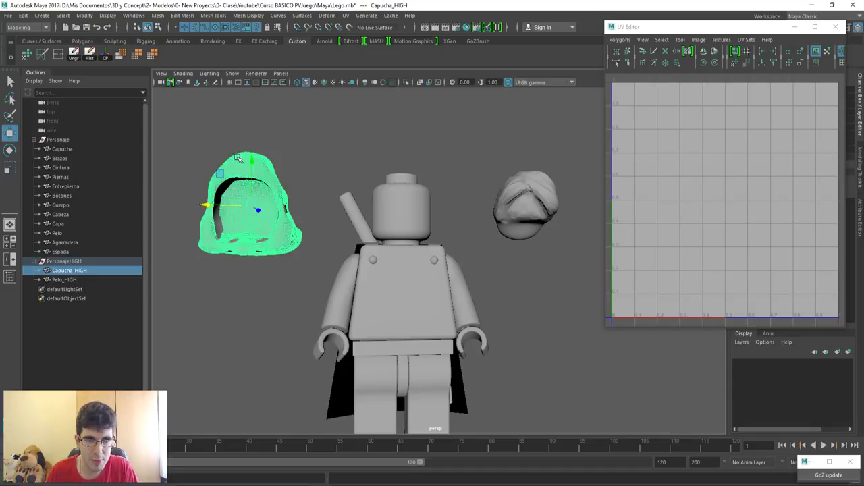
click(385, 266)
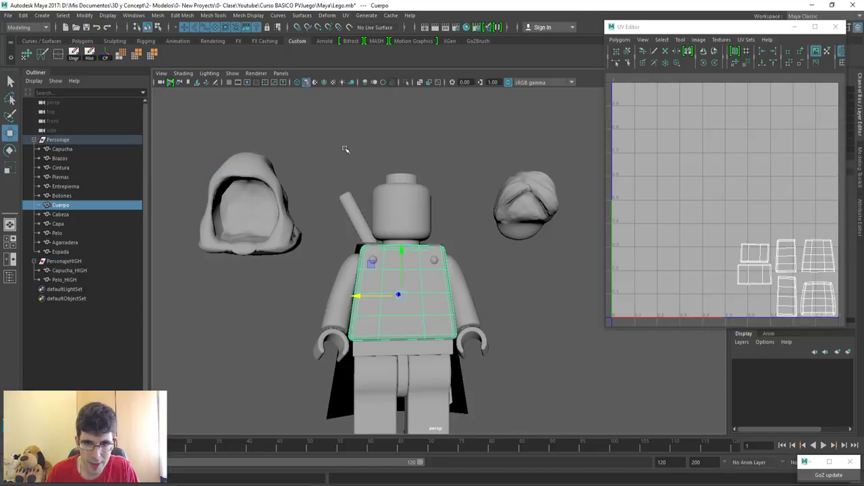
drag(345, 148, 496, 364)
click(539, 214)
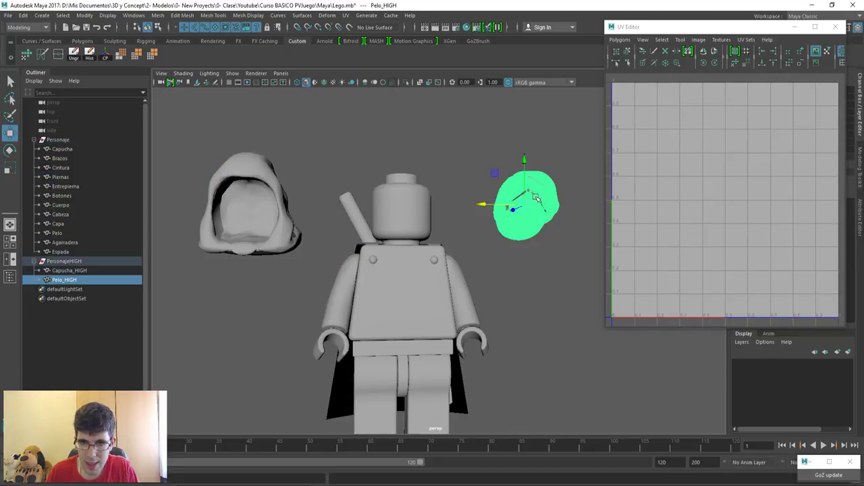
key(f)
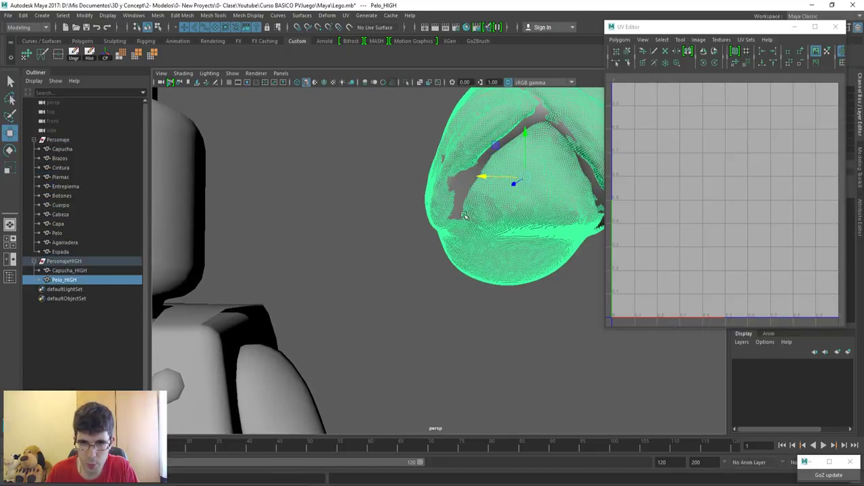
drag(412, 144, 505, 229)
ctrl+click(506, 236)
click(404, 237)
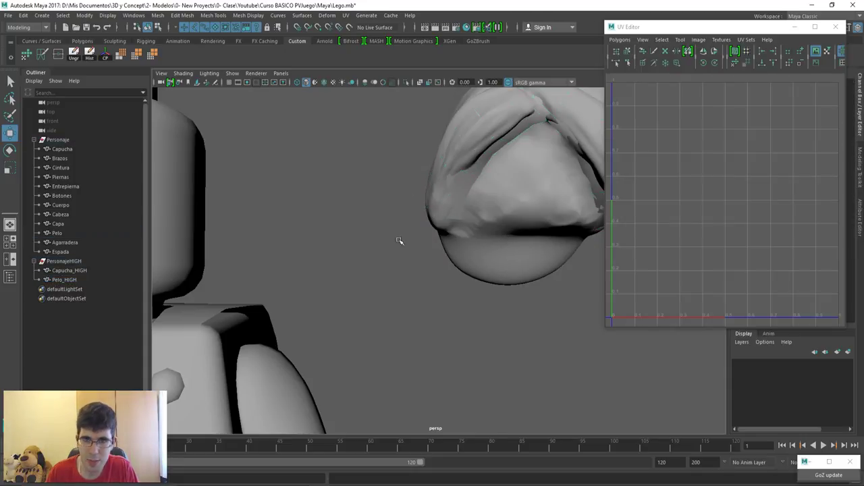
key(a)
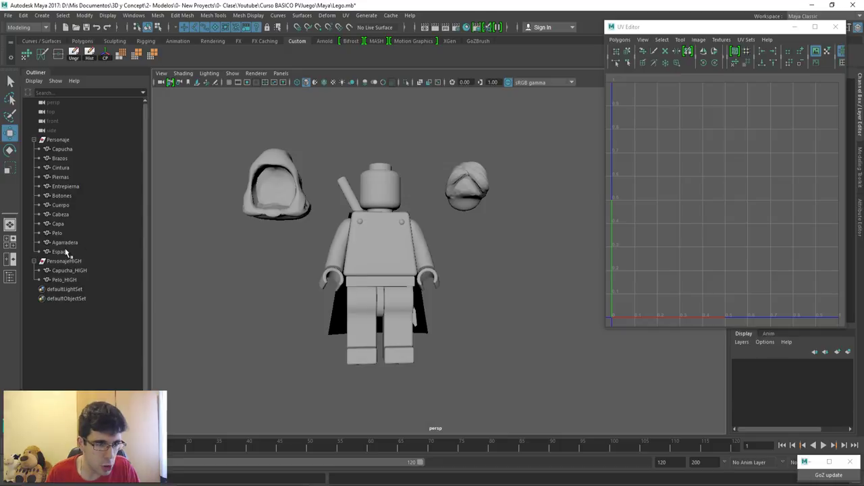
Export all low-poly meshes from Capucha to Espada to the Desktop as an OBJ file named LOW_separado
click(59, 252)
shift+click(62, 149)
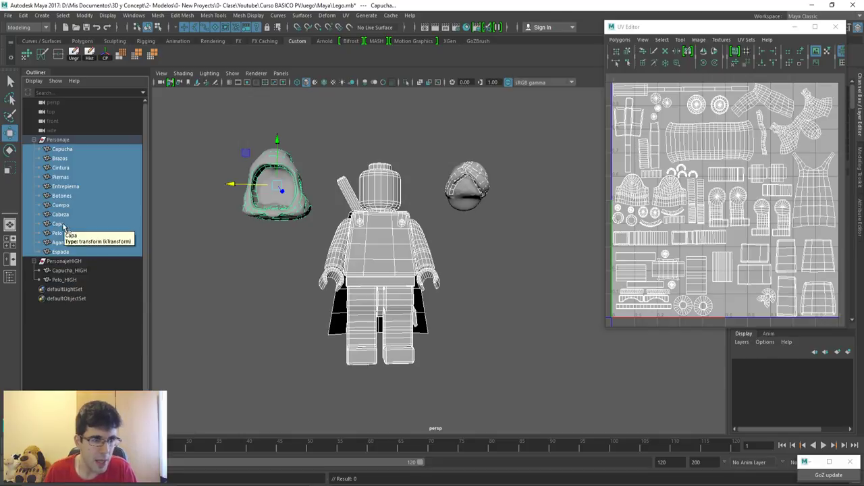
click(8, 15)
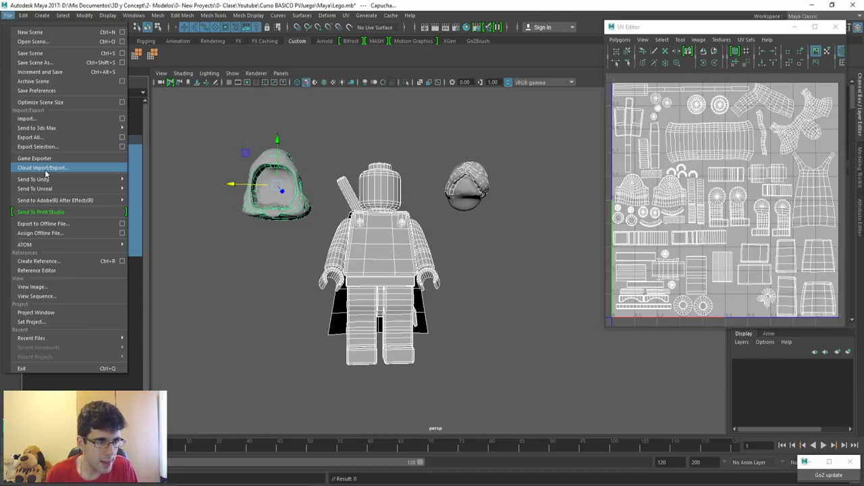
click(51, 147)
click(319, 105)
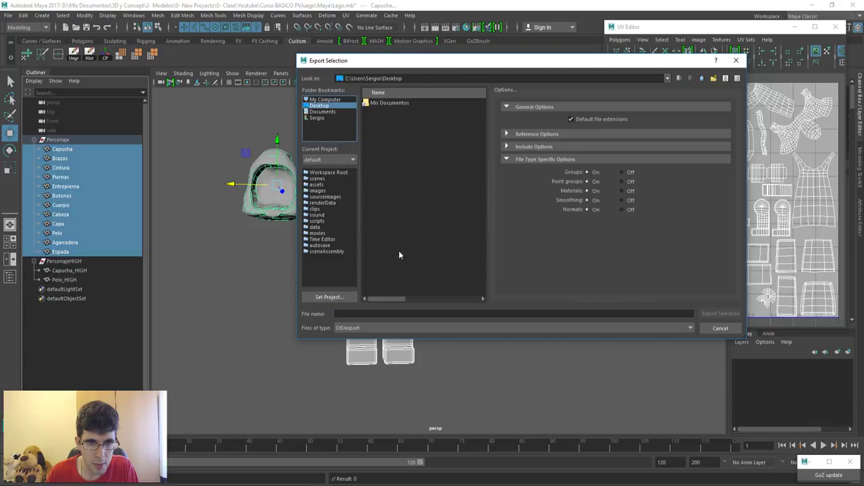
click(390, 314)
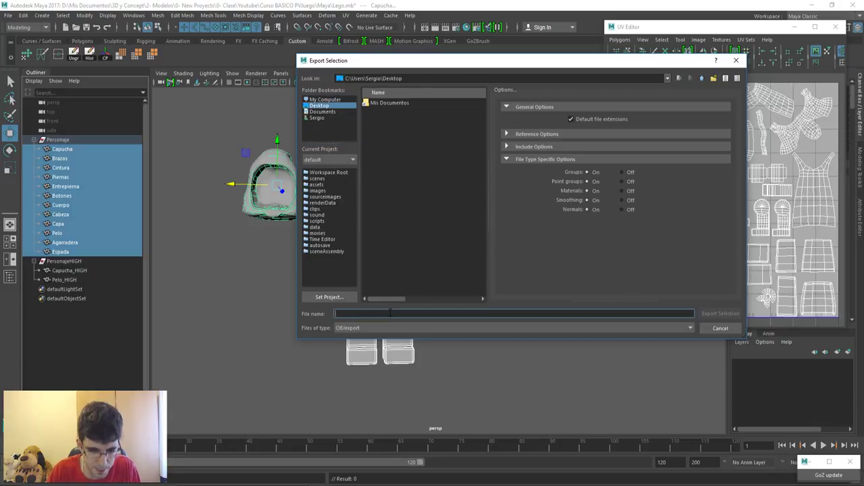
text(LOW)
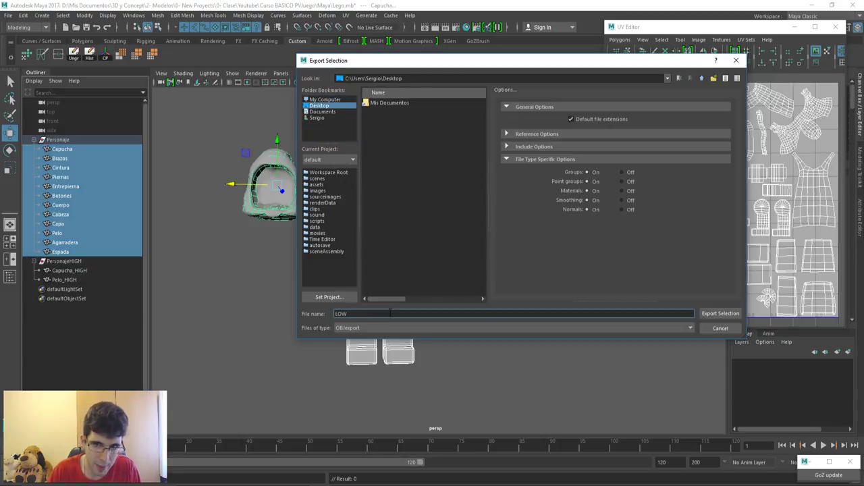
text(_separado)
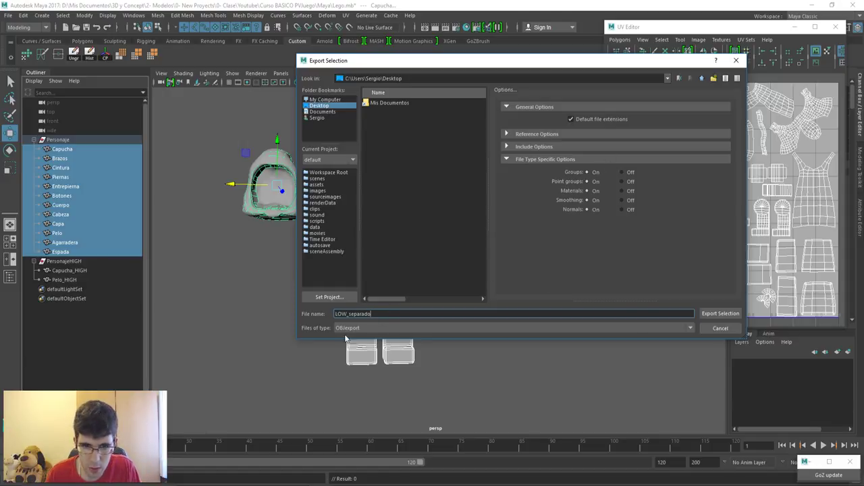
click(720, 314)
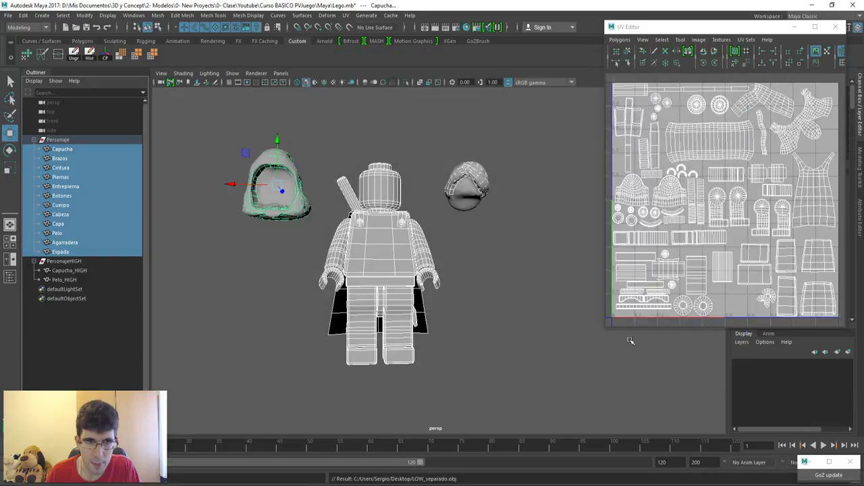
Export Capucha_HIGH and Pelo_HIGH to the Desktop as an OBJ file named HIGH_separado
click(70, 271)
shift+click(68, 280)
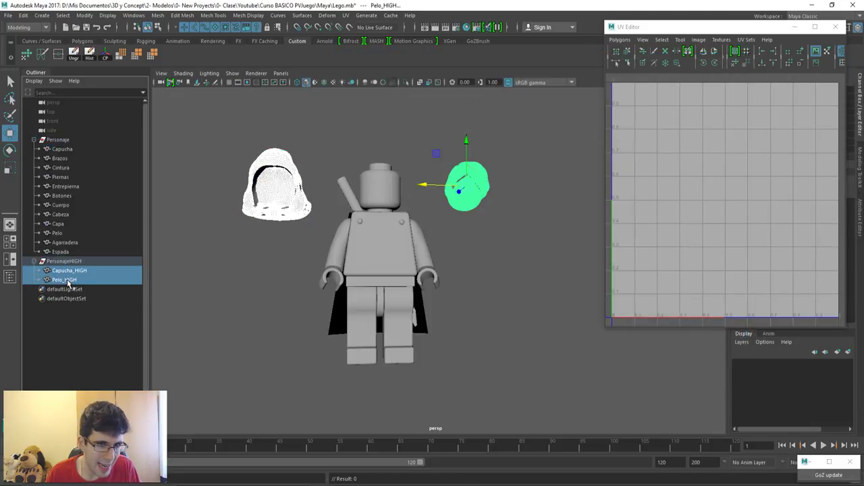
click(8, 15)
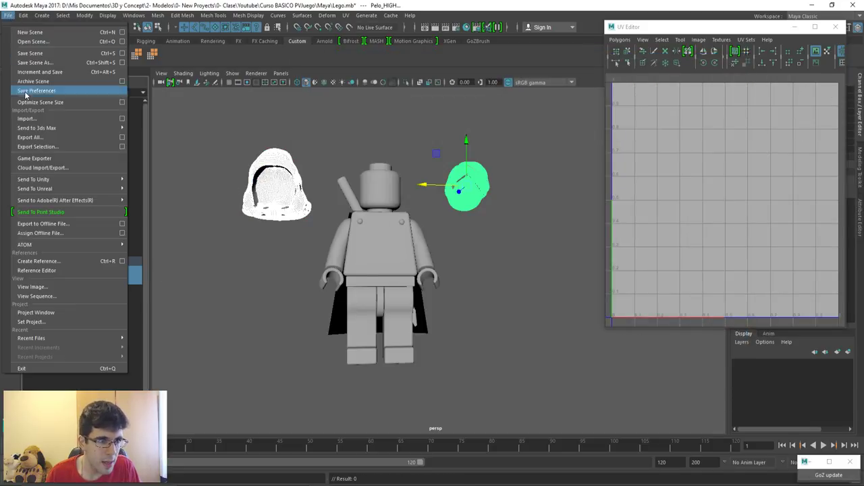
click(75, 143)
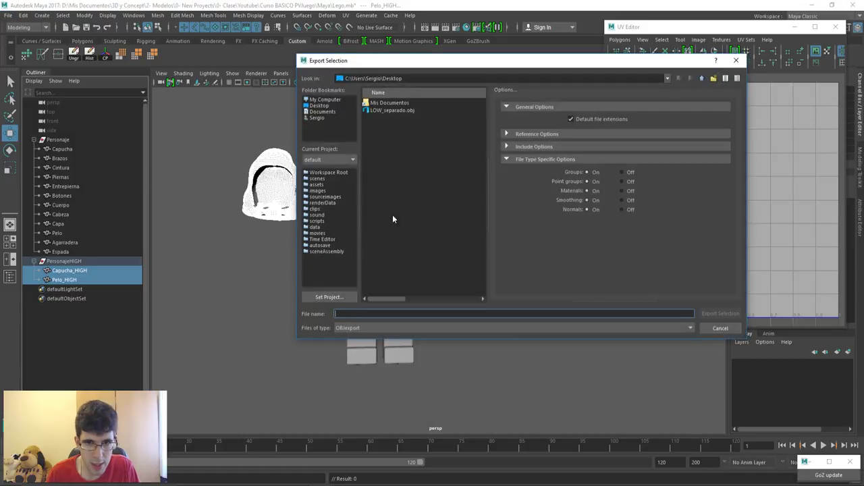
click(392, 110)
click(347, 314)
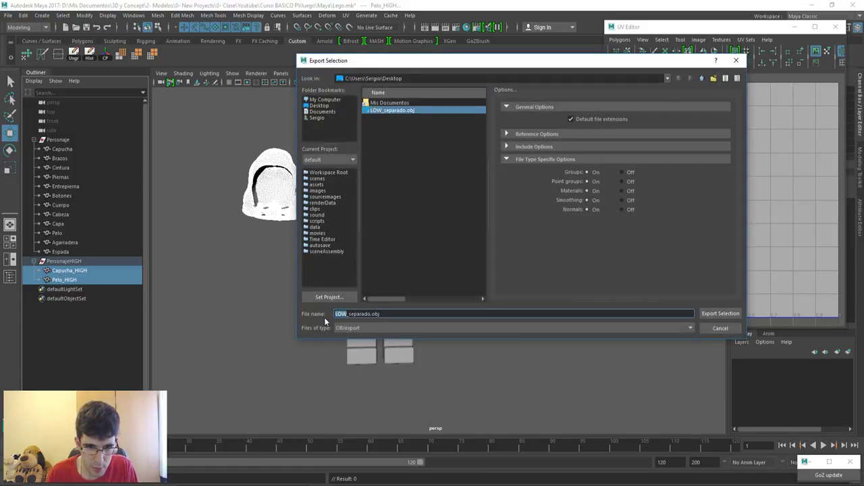
text(HIGH)
key(Return)
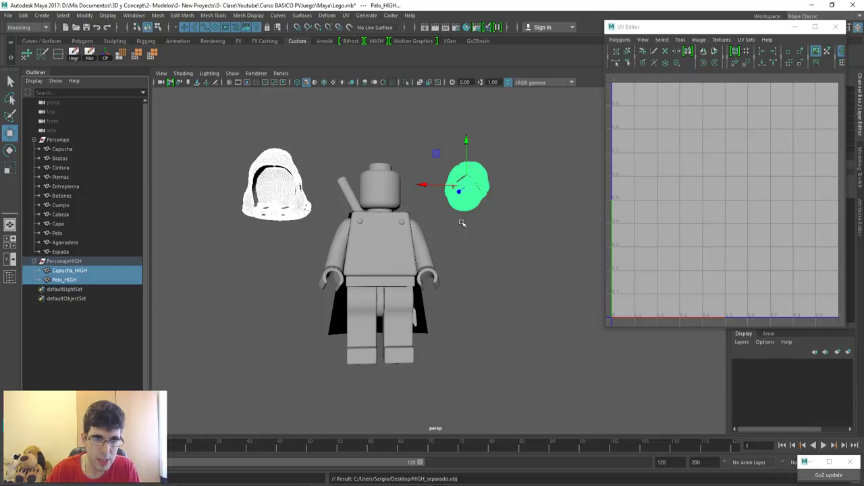
Undo the moves of the hood and hair meshes, clear the selection and check the reassembled character
scroll(399, 279, up, 5)
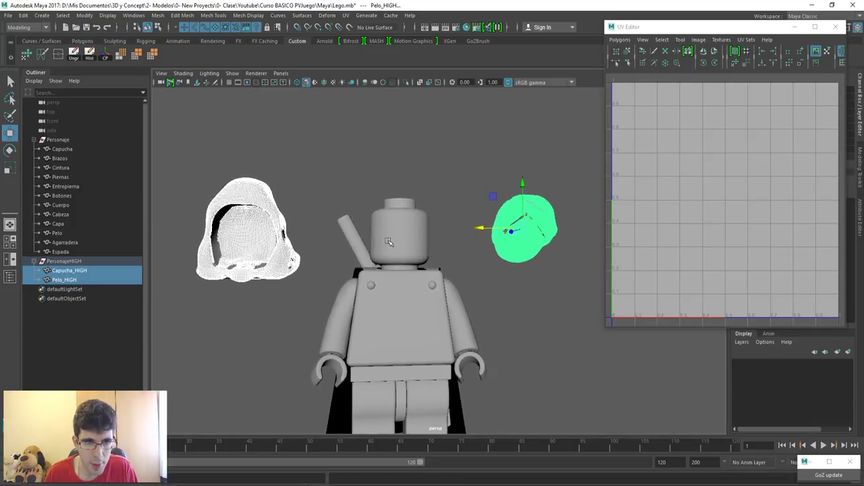
key(ctrl+z)
key(ctrl+z)
key(ctrl+z)
key(ctrl+z)
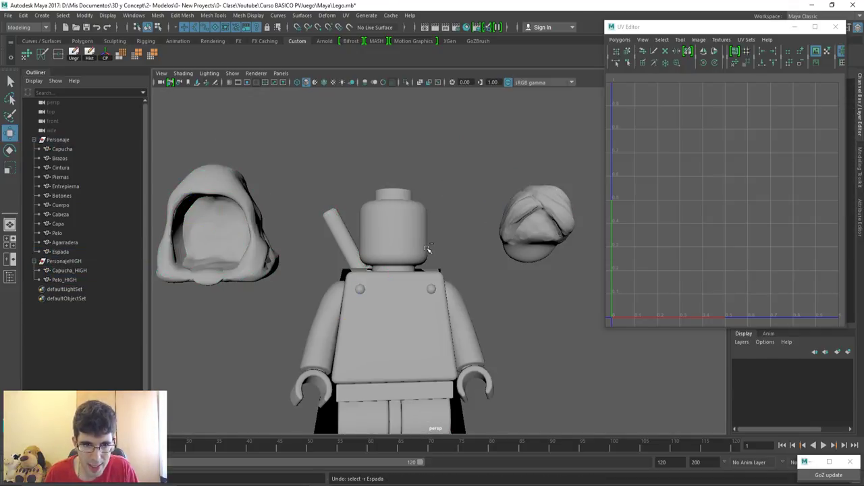
key(ctrl+z)
key(ctrl+z)
key(ctrl+z)
key(ctrl+z)
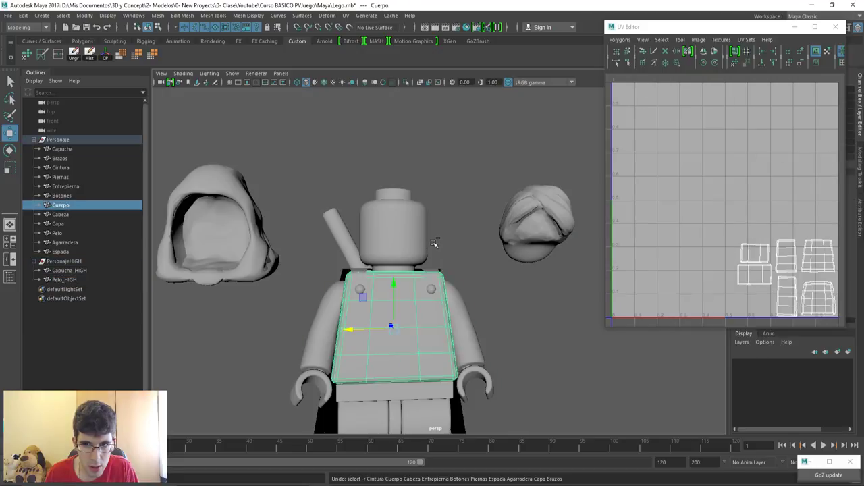
key(ctrl+z)
key(ctrl+z)
key(ctrl+z)
key(ctrl+z)
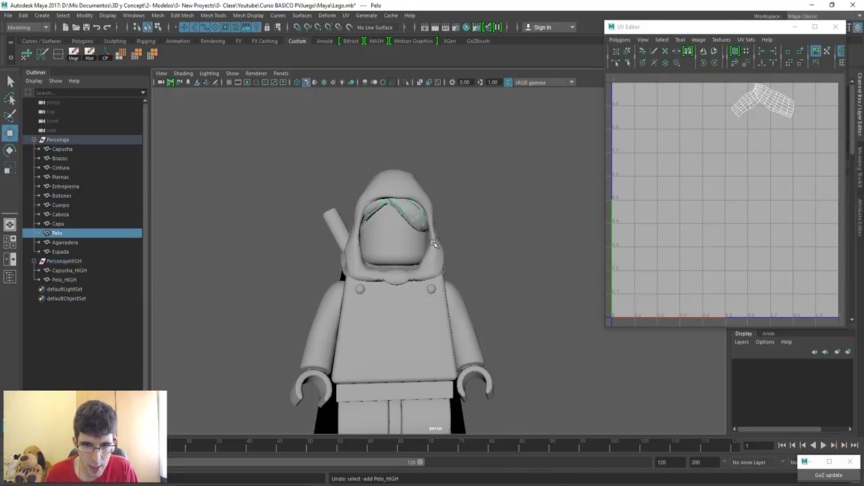
alt+drag(433, 221, 437, 210)
click(451, 204)
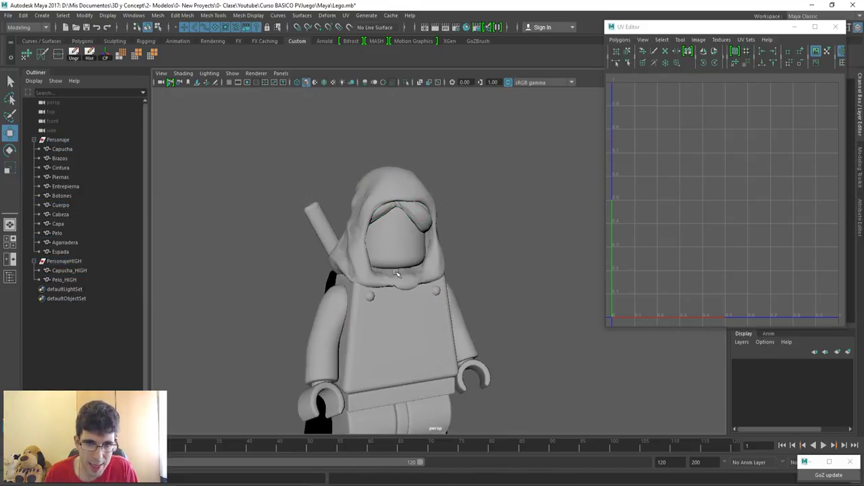
alt+drag(471, 238, 432, 244)
scroll(394, 286, up, 4)
alt+middle_drag(398, 194, 416, 210)
scroll(433, 172, down, 2)
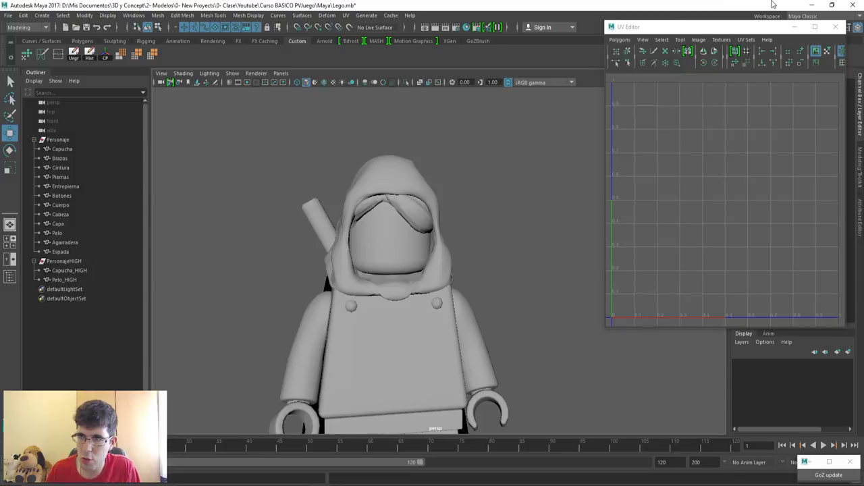
Switch to Substance Painter and create a new project from LOW_separado.obj with the PBR - Metallic Roughness template
key(alt+Tab)
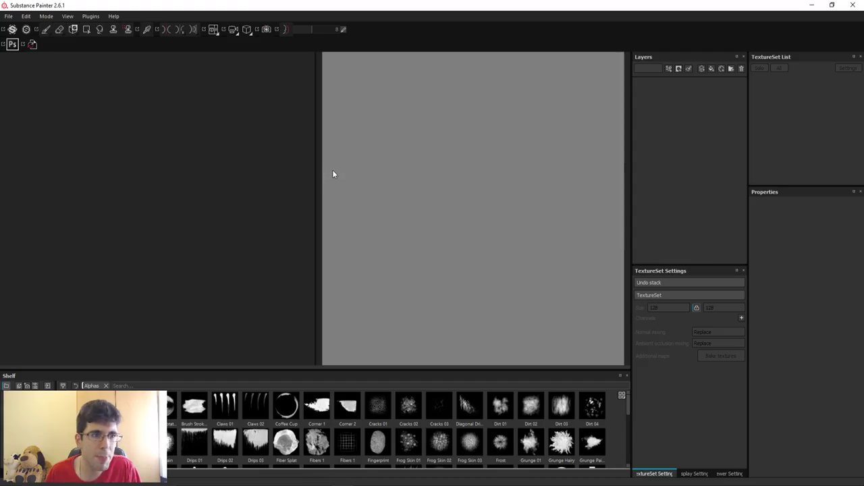
click(9, 16)
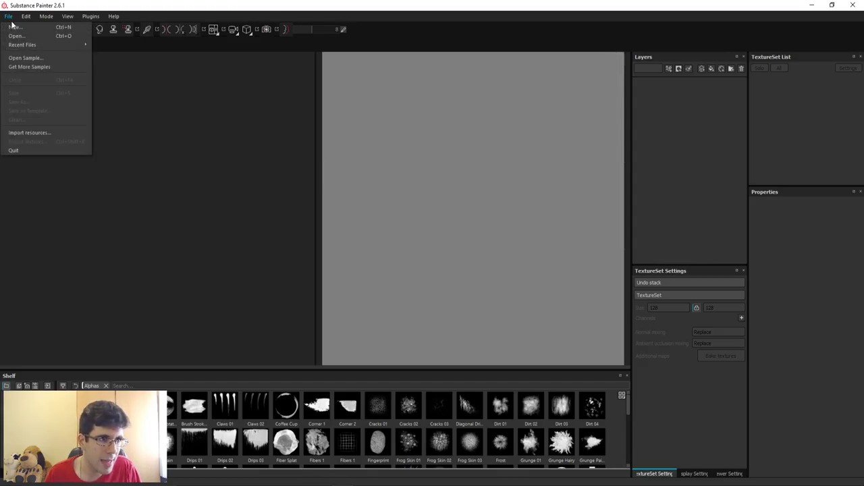
click(15, 30)
click(513, 160)
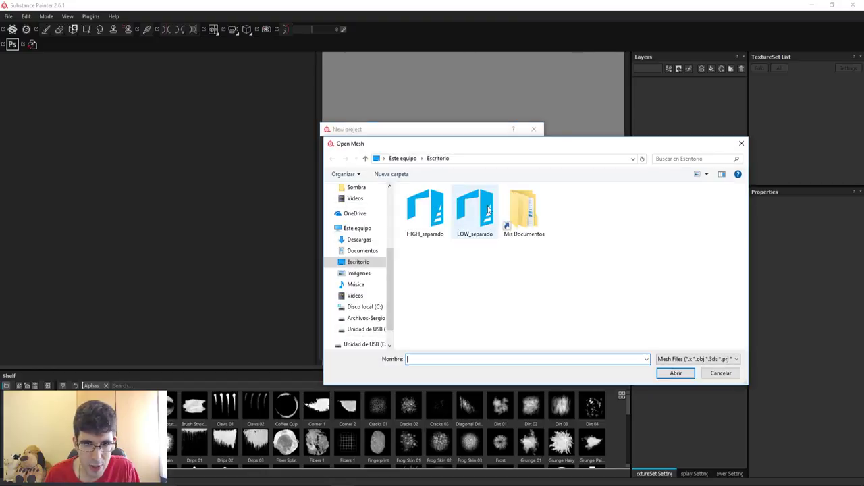
double_click(474, 214)
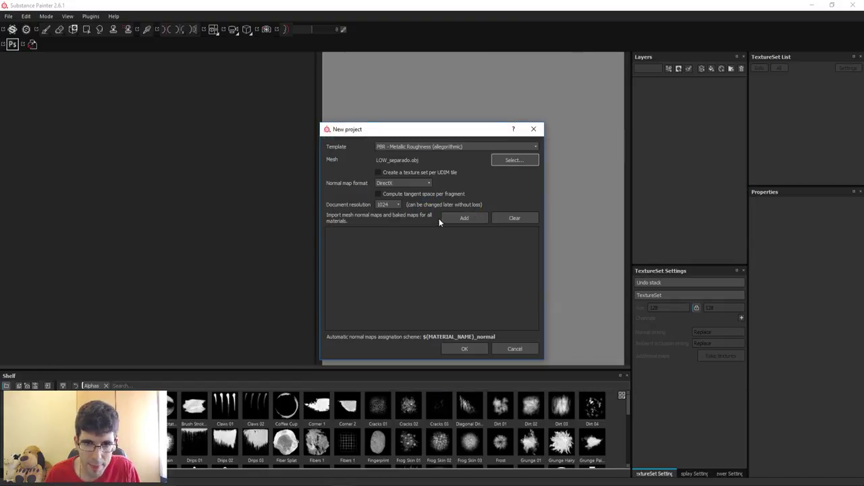
click(481, 353)
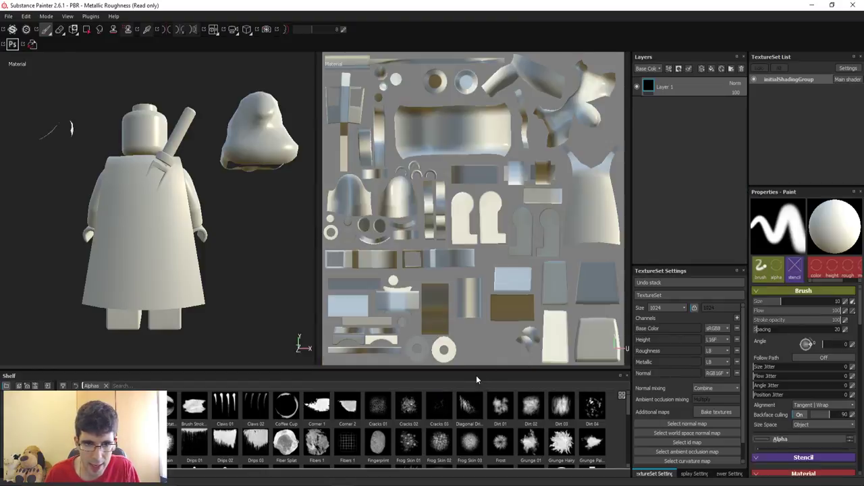
Bake all additional maps except ID at an output size of 4096, using HIGH_separado as the high definition mesh
mouse_move(236, 184)
alt+mouse_down()
mouse_move(15, 193)
mouse_move(162, 260)
mouse_move(160, 202)
mouse_move(144, 226)
mouse_move(220, 175)
mouse_move(157, 154)
mouse_move(180, 146)
alt+mouse_up()
alt+middle_drag(237, 169, 147, 191)
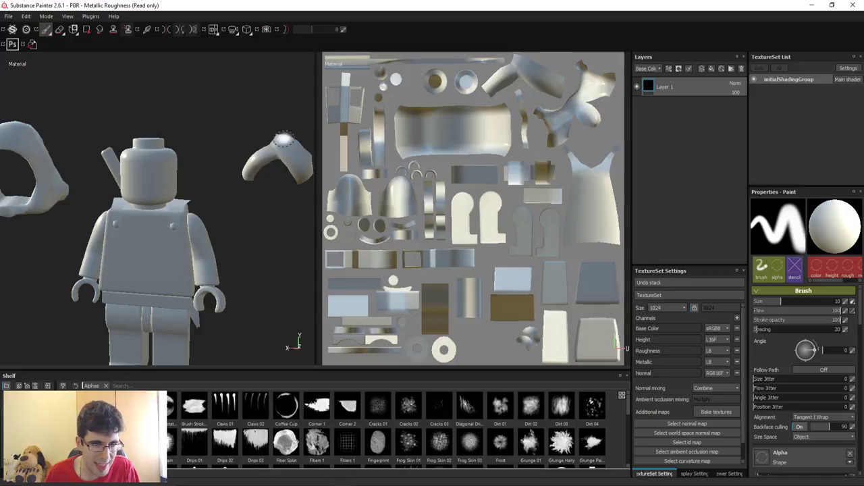
alt+drag(245, 158, 201, 228)
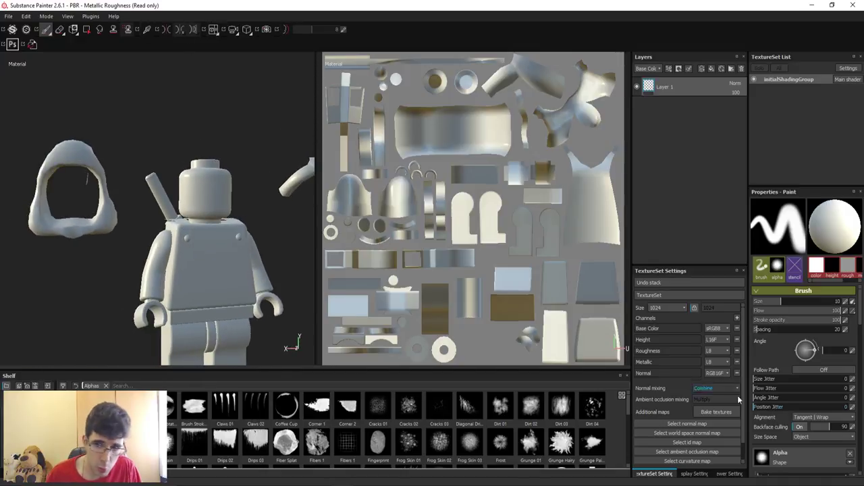
click(711, 414)
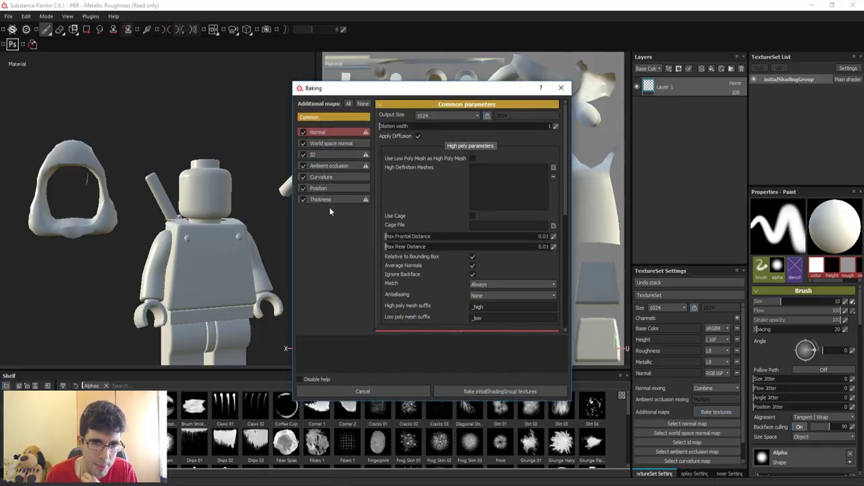
click(432, 116)
click(430, 166)
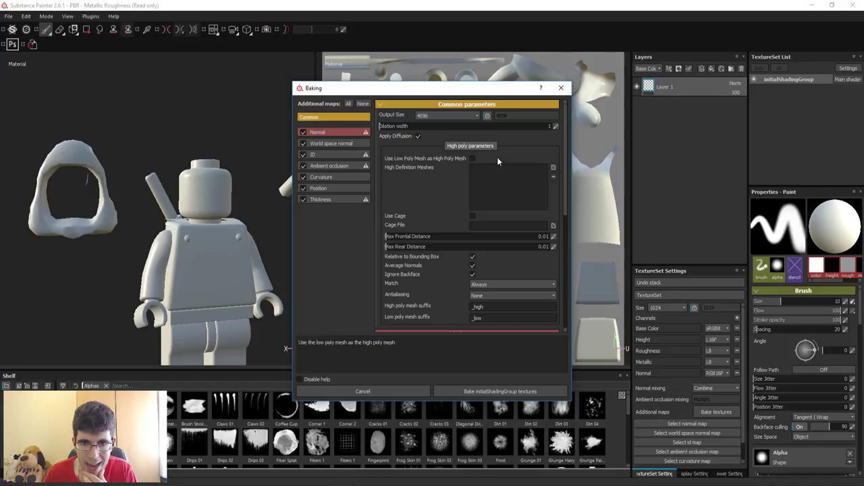
click(553, 167)
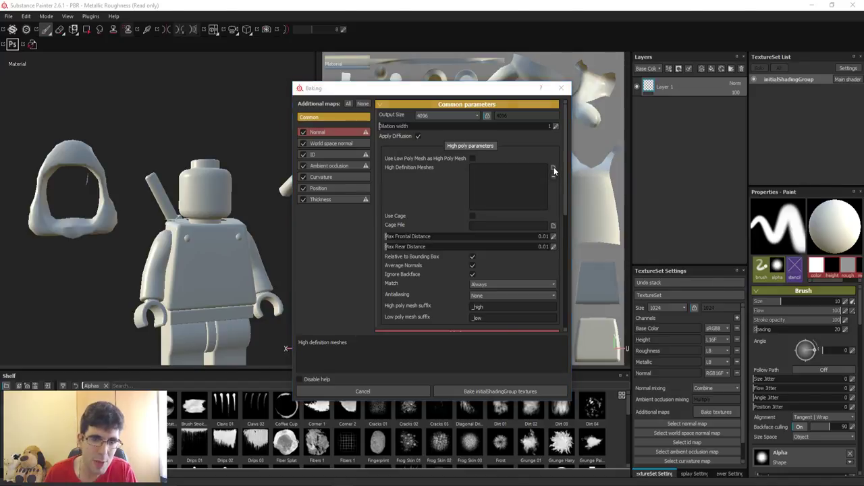
double_click(398, 169)
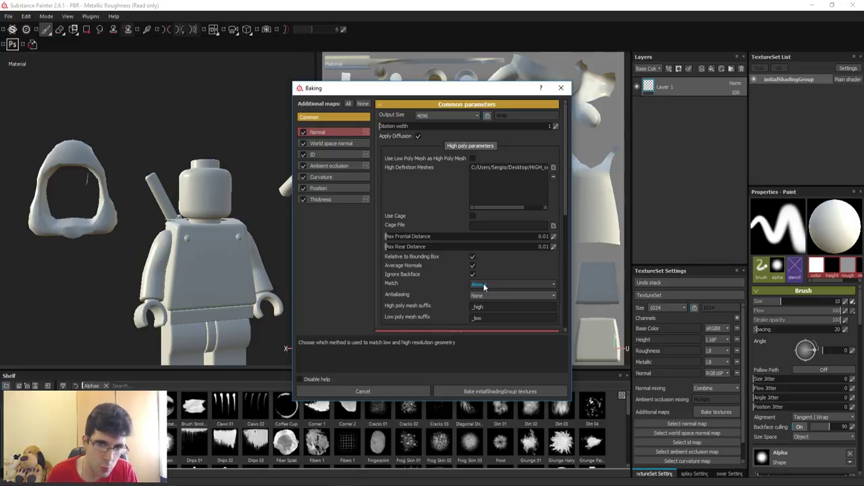
click(304, 154)
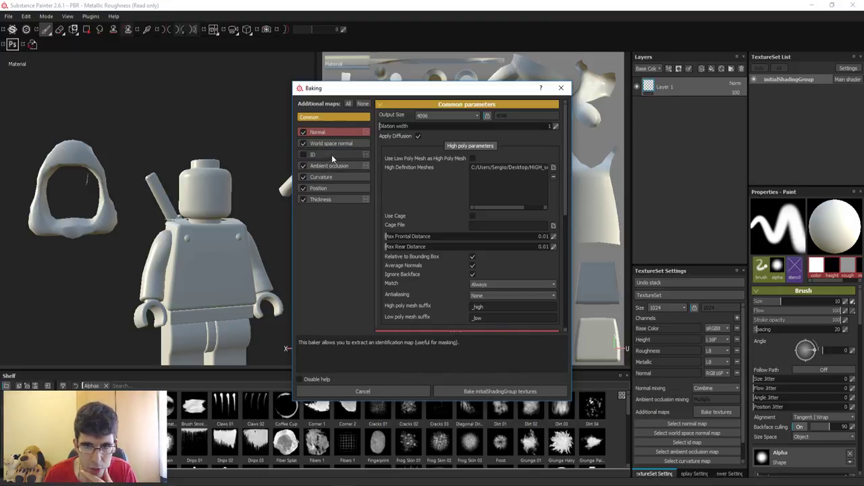
click(495, 396)
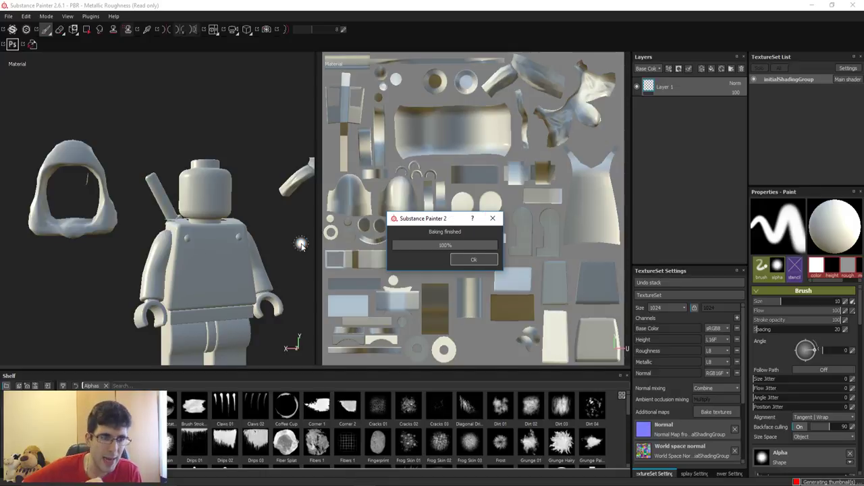
Examine the baked detail on the hood from several sides and under different lighting directions
alt+drag(204, 225, 204, 164)
alt+middle_drag(70, 178, 177, 178)
scroll(178, 195, up, 3)
alt+drag(168, 330, 189, 275)
shift+right_drag(190, 274, 217, 277)
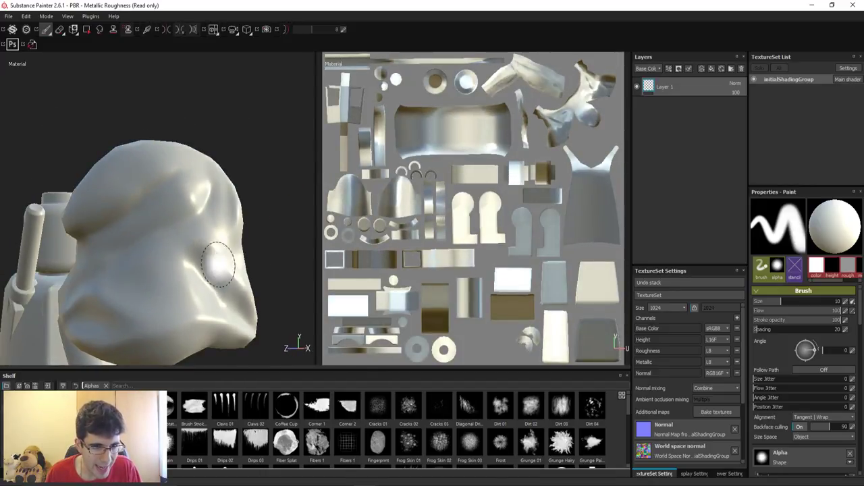
mouse_move(167, 218)
alt+mouse_down()
mouse_move(180, 256)
mouse_move(239, 256)
alt+mouse_up()
mouse_move(239, 259)
shift+right_down()
mouse_move(214, 276)
mouse_move(157, 278)
shift+right_up()
alt+drag(225, 280, 25, 183)
alt+middle_drag(158, 237, 38, 218)
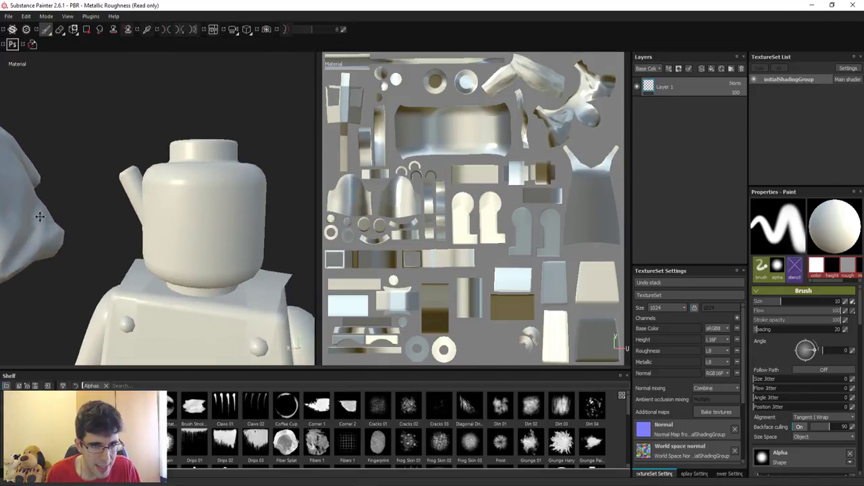
Examine the baked detail on the separated hair up close, and check the whole character with its separated parts
alt+middle_drag(196, 209, 13, 181)
scroll(185, 174, down, 2)
alt+drag(185, 173, 154, 193)
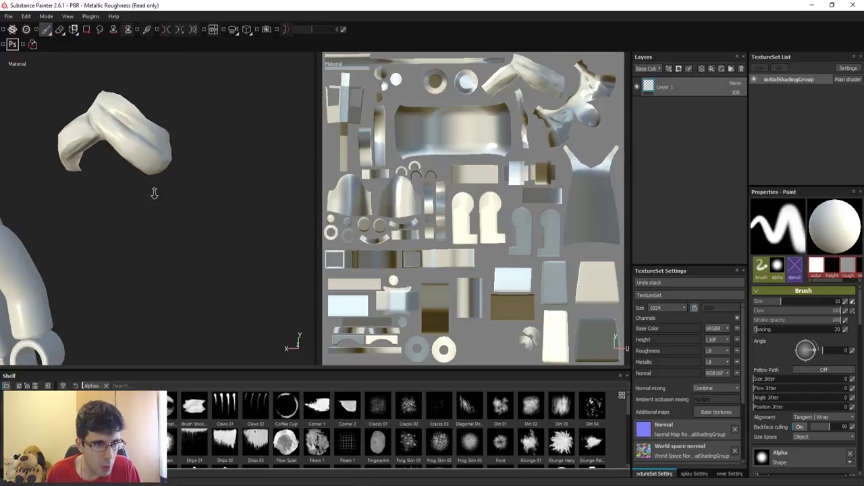
alt+right_drag(154, 193, 143, 249)
alt+drag(143, 250, 56, 155)
scroll(135, 77, down, 1)
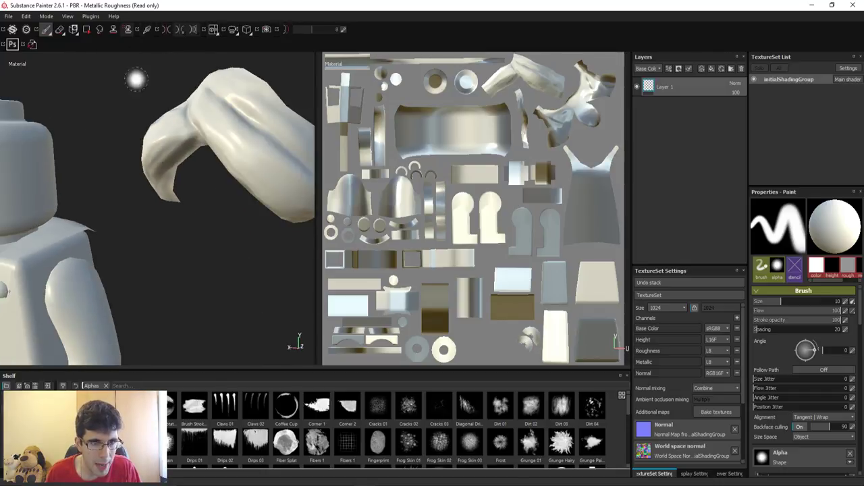
alt+right_drag(135, 77, 67, 189)
alt+middle_drag(67, 189, 232, 195)
alt+drag(232, 195, 245, 218)
alt+right_drag(245, 218, 216, 226)
alt+middle_drag(217, 227, 176, 251)
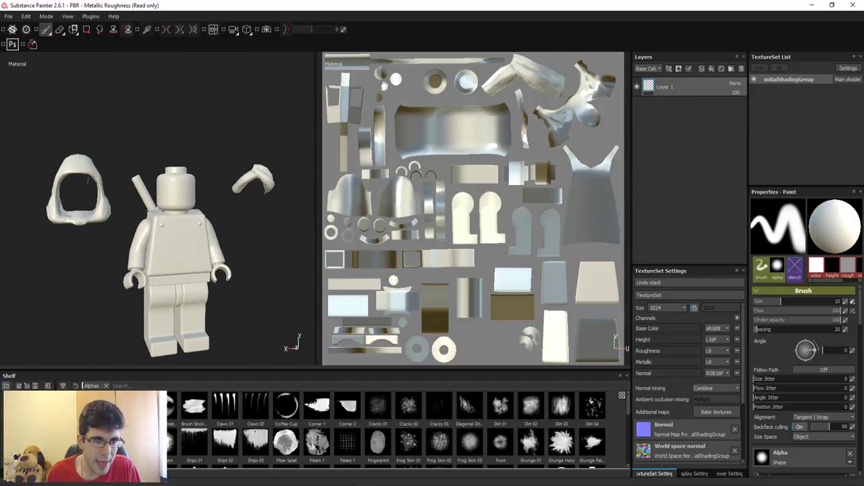
alt+drag(177, 251, 145, 221)
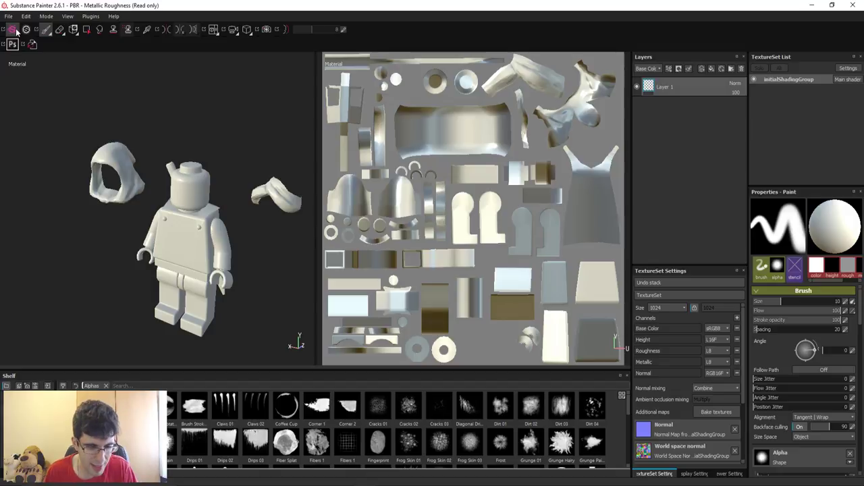
Set up a texture export with the Additional maps configuration and expand the initialShadingGroup map list
key(ctrl+shift+e)
click(284, 138)
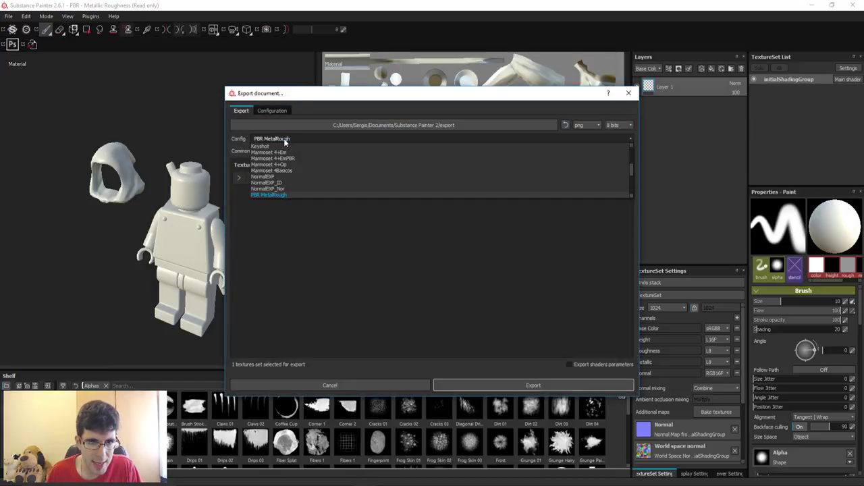
scroll(290, 159, up, 5)
click(280, 169)
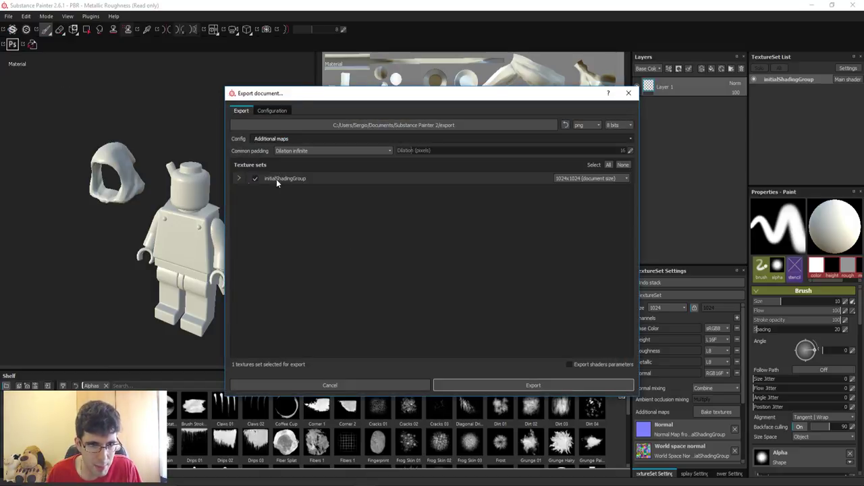
click(238, 178)
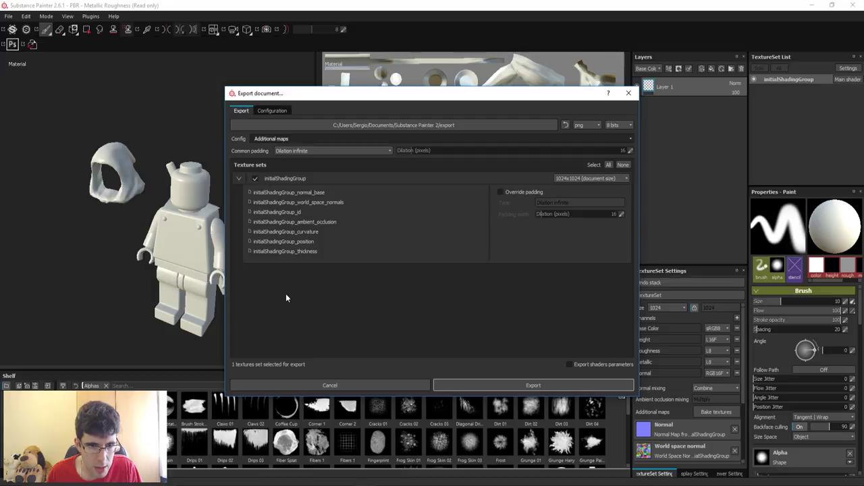
Create a folder named Mapas on the Desktop and choose it as the export destination
click(415, 125)
click(263, 237)
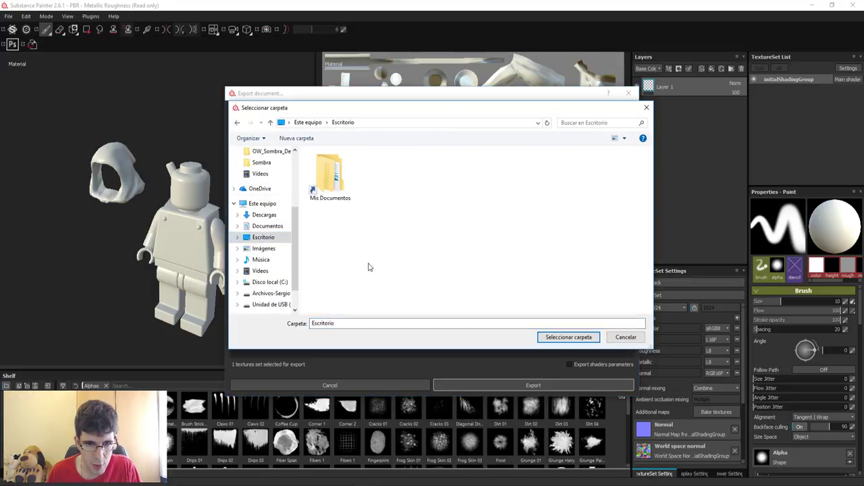
right_click(368, 266)
mouse_move(350, 368)
click(214, 363)
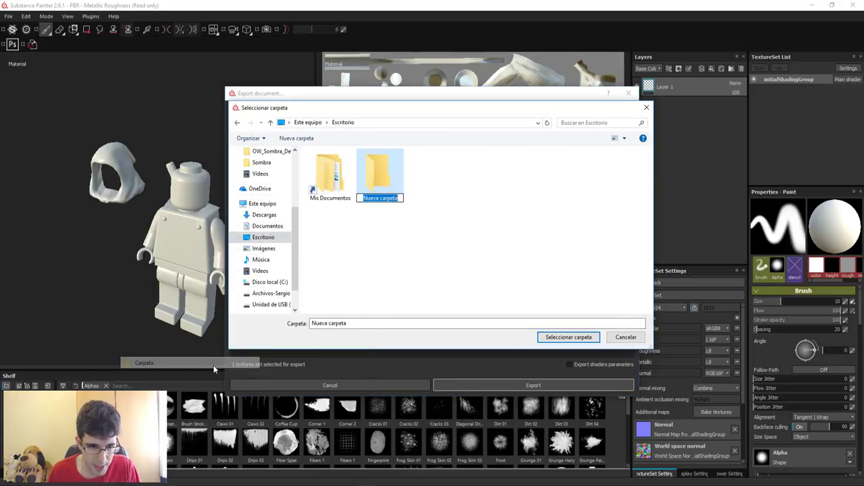
text(Mapas)
key(Return)
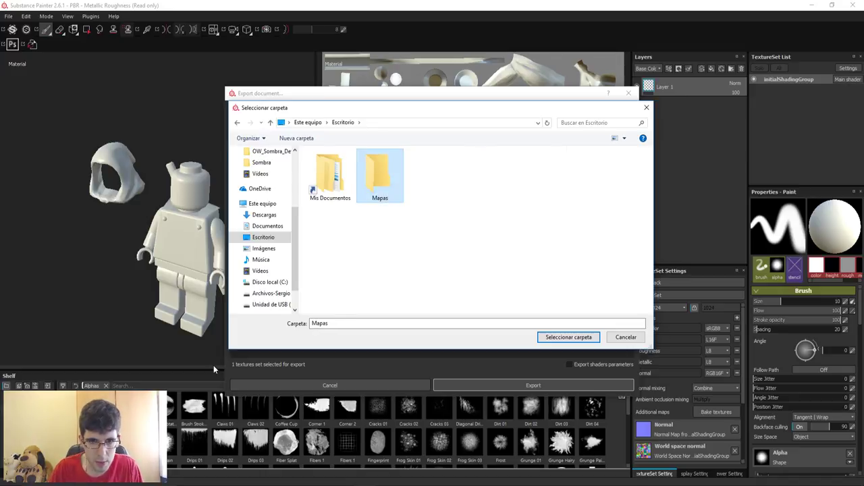
key(Return)
click(545, 342)
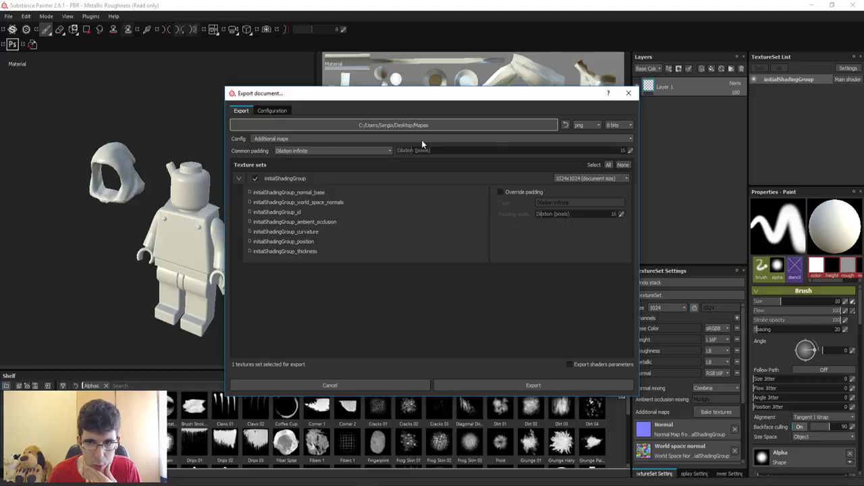
Set the initialShadingGroup export size to 4096x4096 and export its maps
click(590, 178)
click(582, 192)
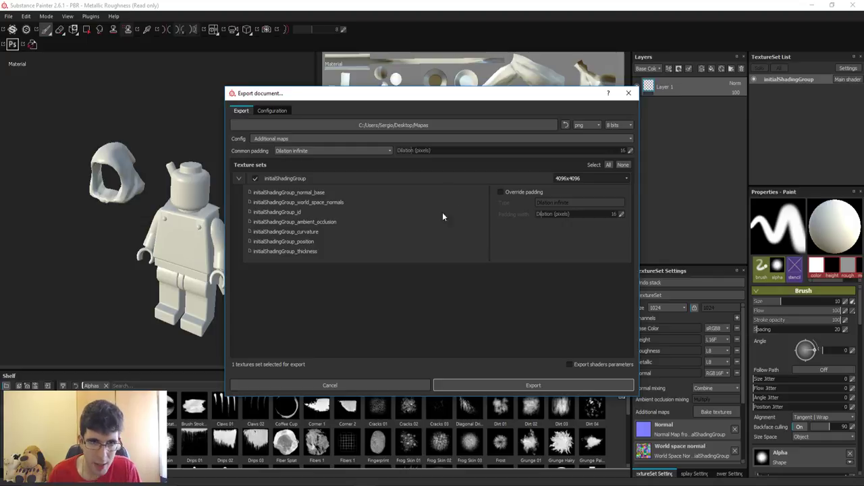
click(497, 383)
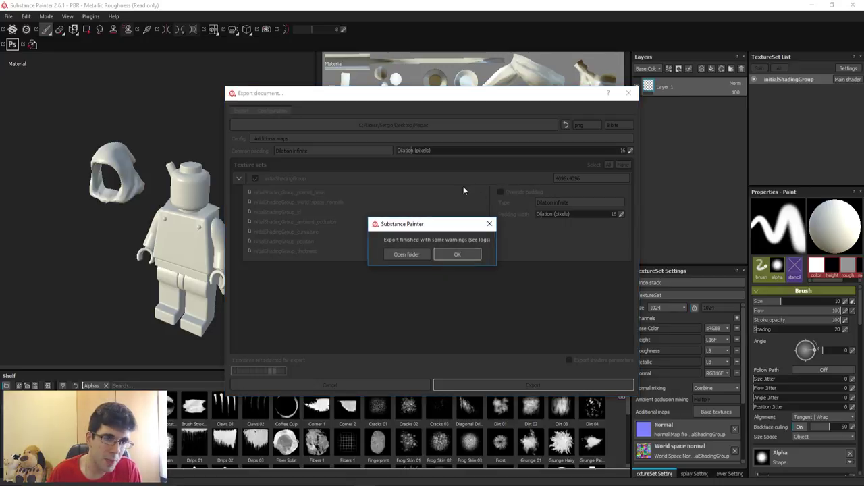
click(459, 255)
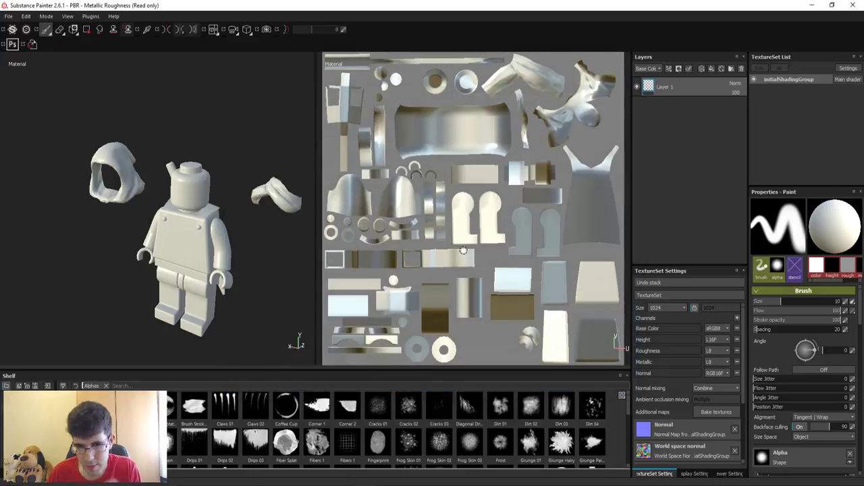
Switch to the Desktop and open initialShadingGroup_normal_base.png from the Mapas folder
click(809, 5)
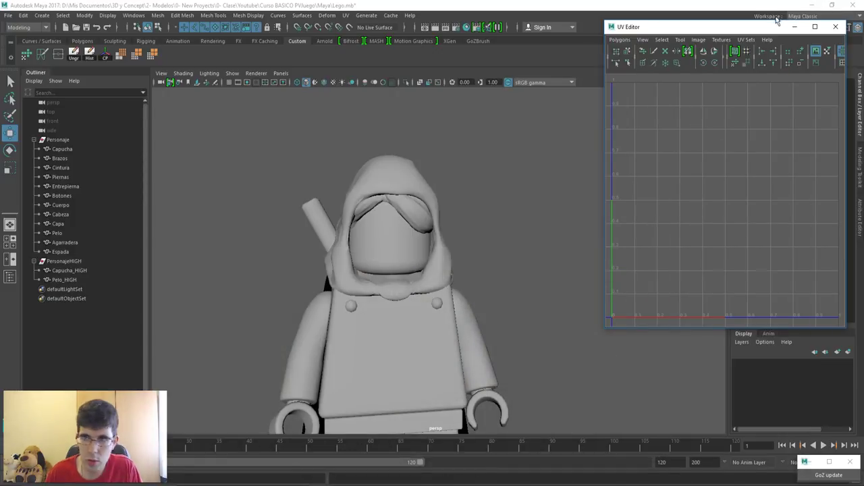
click(810, 5)
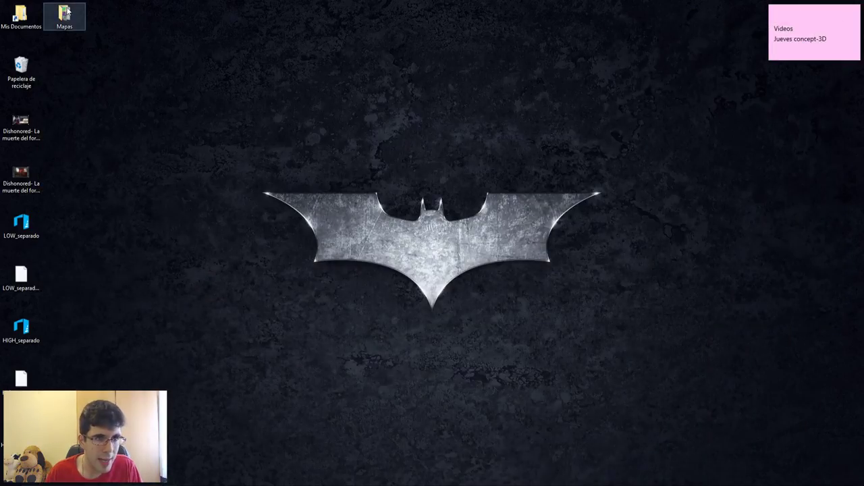
drag(863, 101, 238, 80)
drag(280, 189, 637, 108)
click(464, 204)
double_click(398, 140)
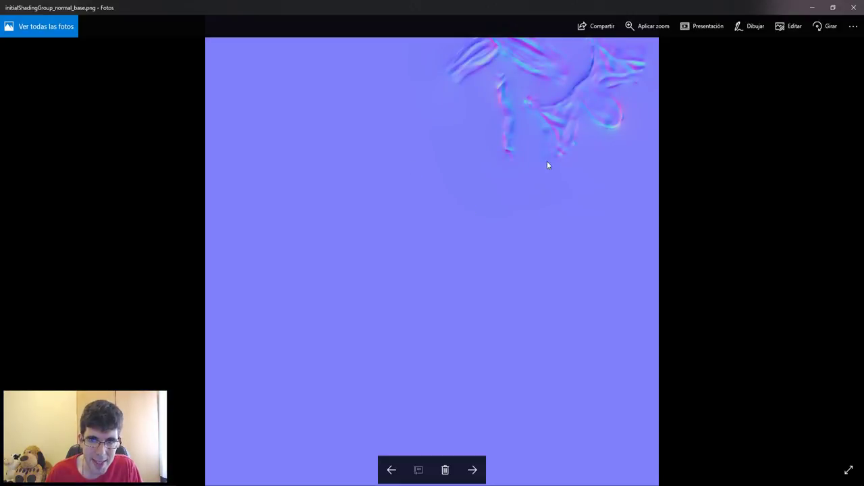
Examine the hood and hair detail in the exported normal map up close, and view the curvature map
scroll(546, 87, up, 3)
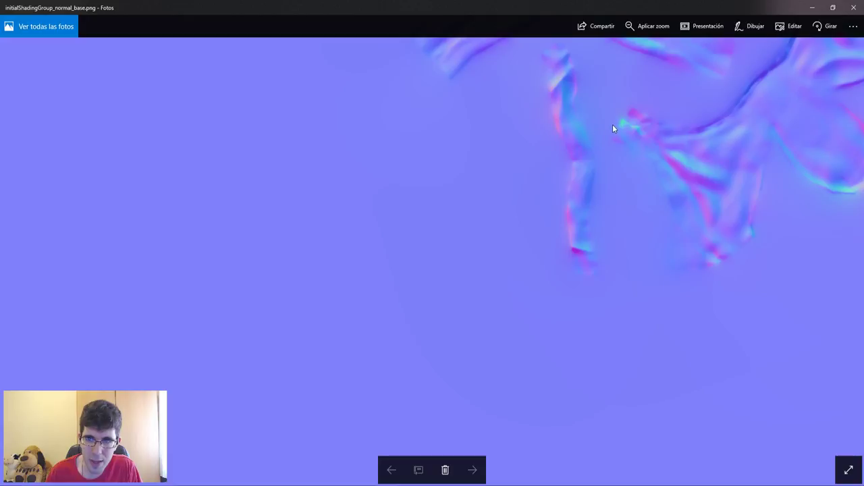
drag(612, 124, 407, 262)
scroll(637, 194, down, 5)
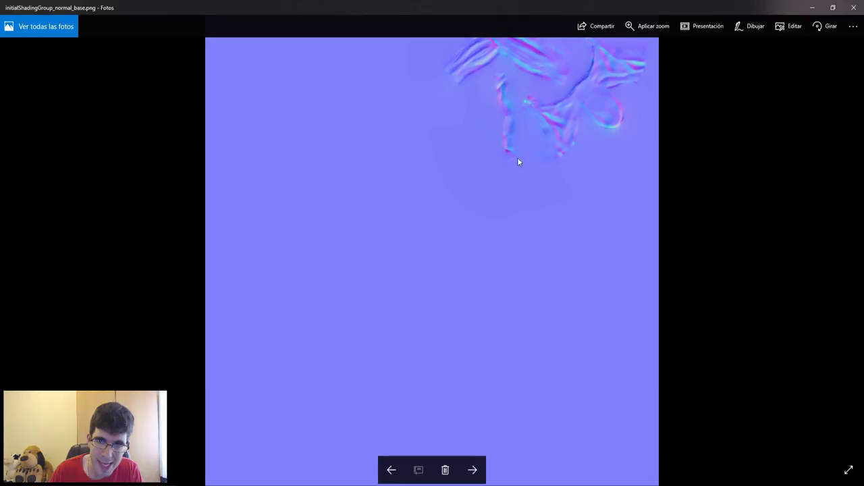
key(Right)
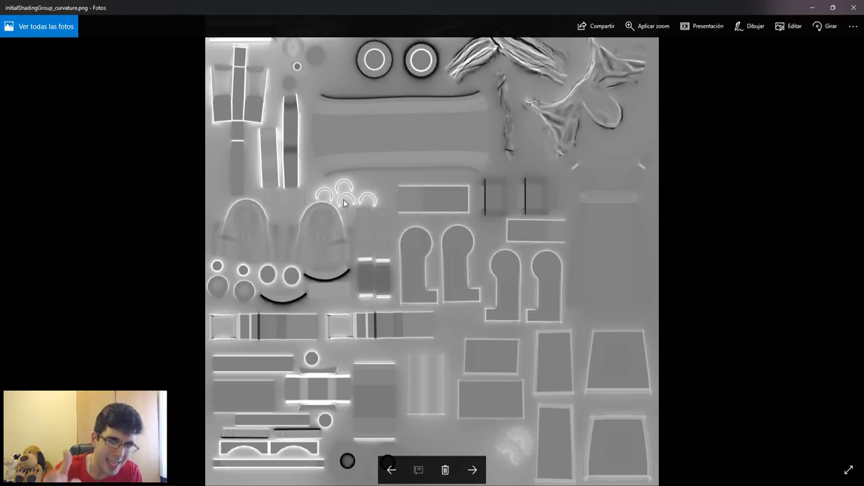
Review the exported ambient occlusion map and the following maps through to the normal map, and close the viewer
key(Right)
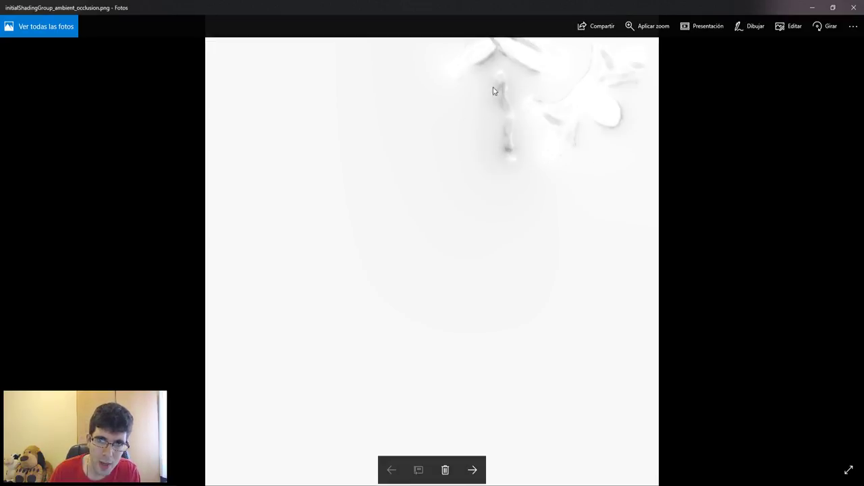
key(Right)
key(Right)
key(Right)
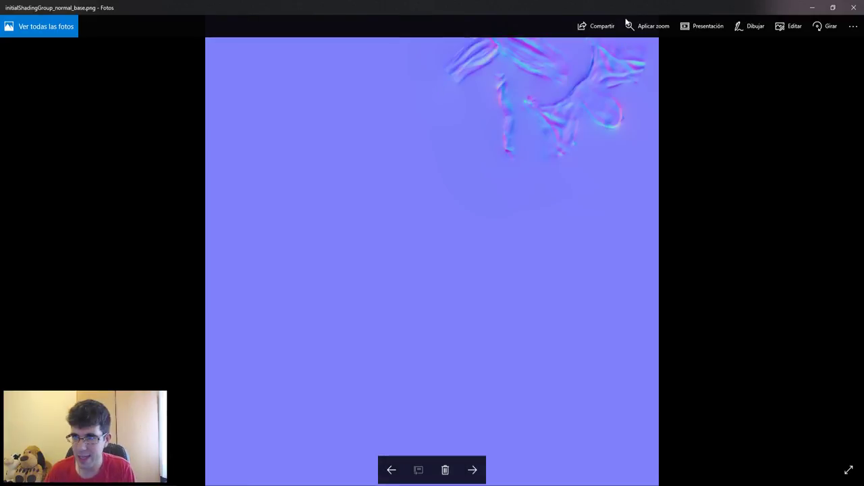
click(853, 7)
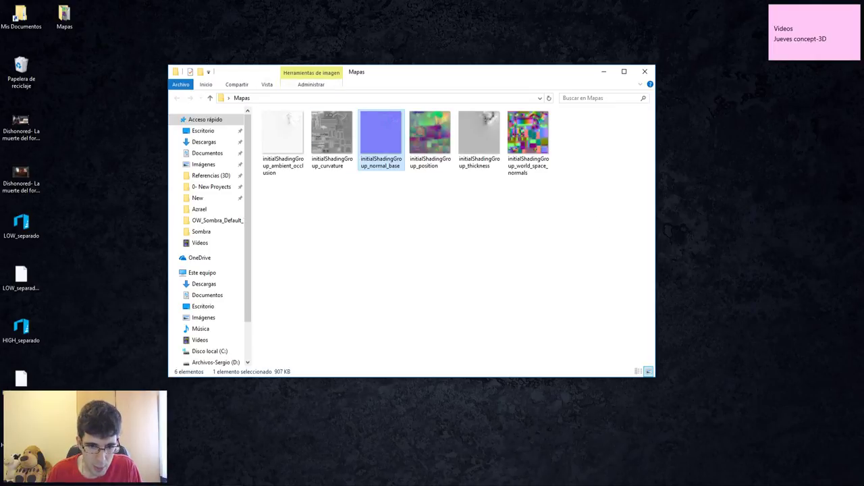
mouse_move(299, 480)
click(390, 426)
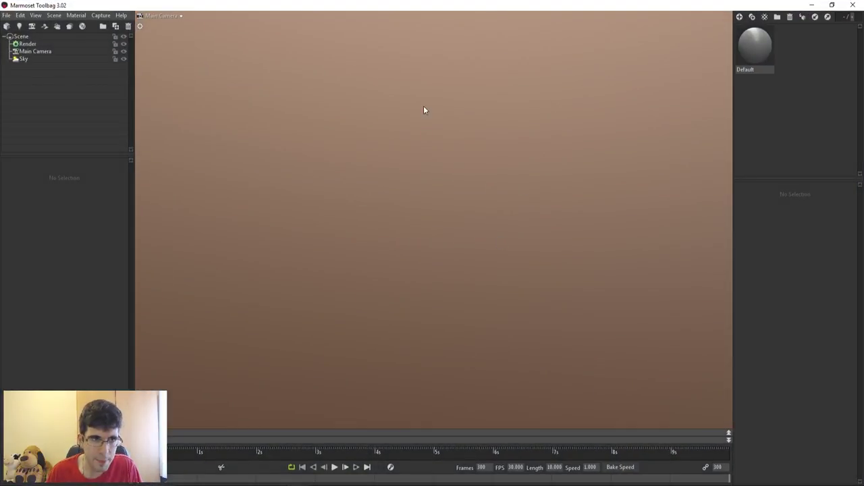
click(812, 5)
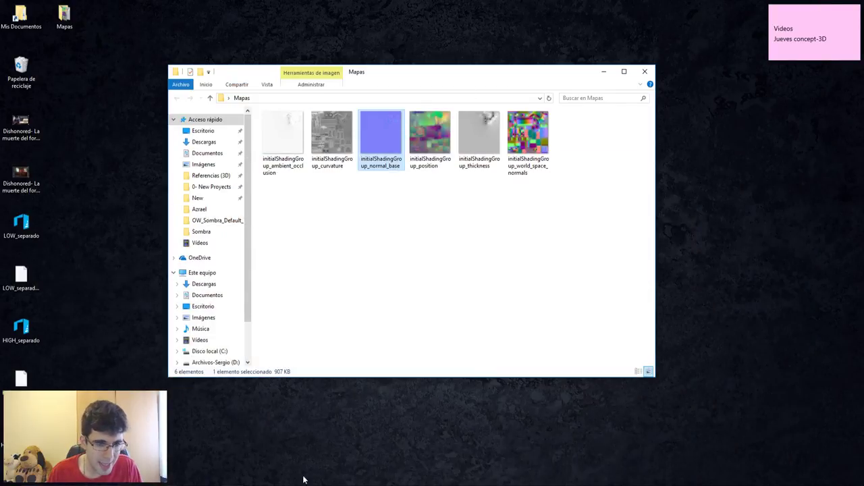
Switch to Maya and export all Personaje low-poly meshes, Capucha through Espada, to the Desktop as an OBJ named LEGO_Completo
mouse_move(317, 481)
click(368, 453)
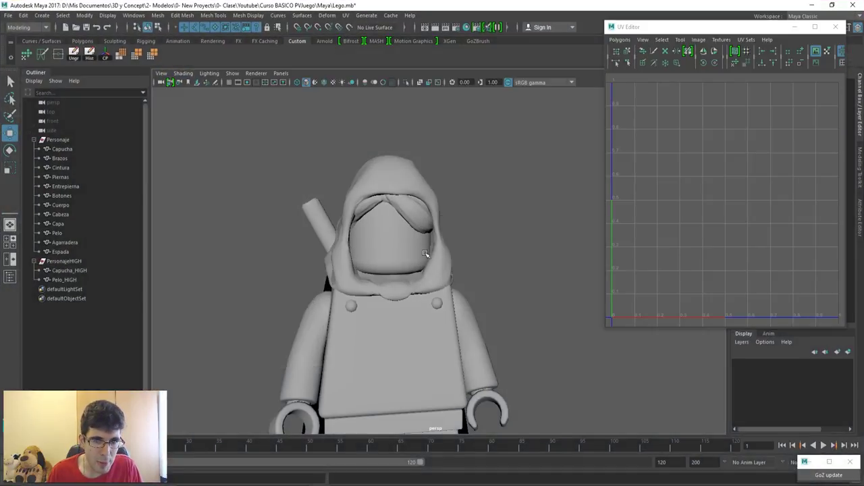
click(74, 148)
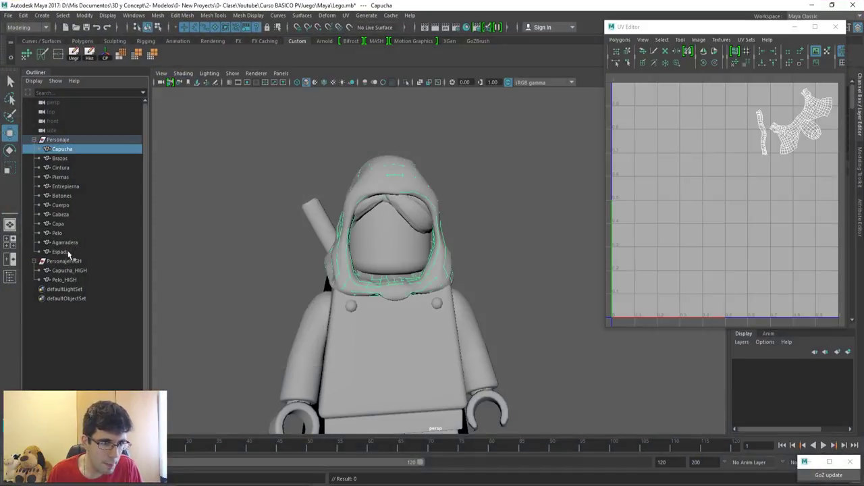
shift+click(73, 251)
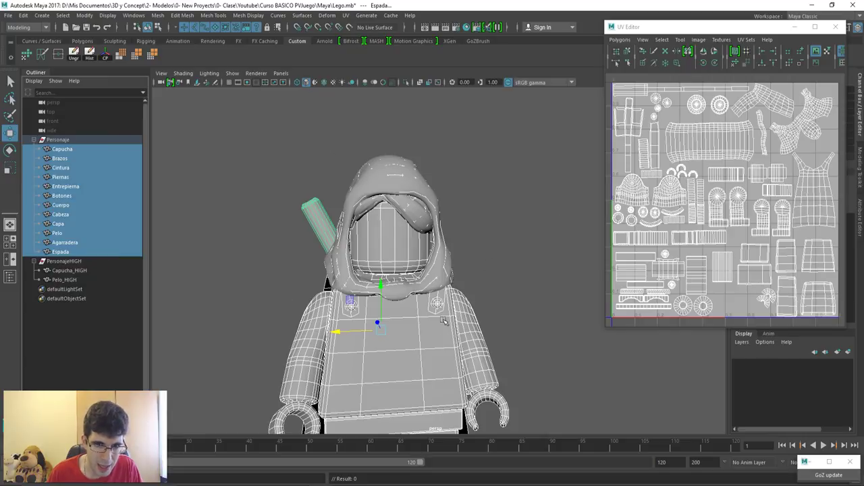
click(8, 15)
click(34, 143)
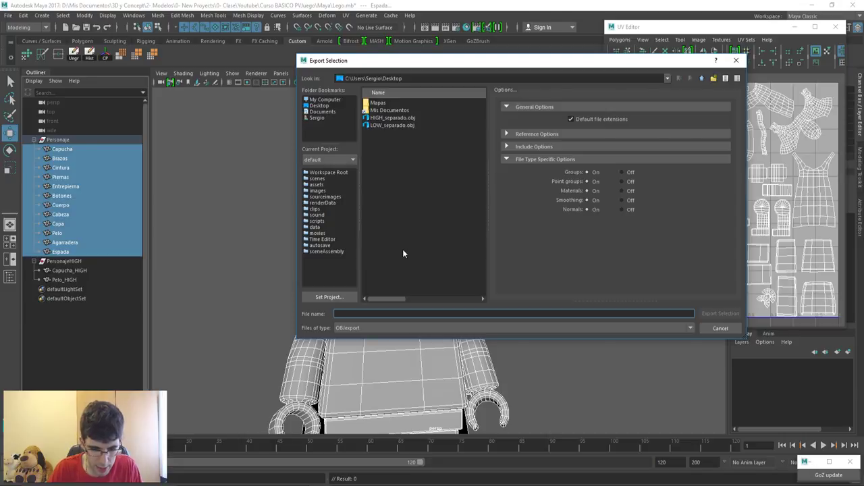
text(LEGO)
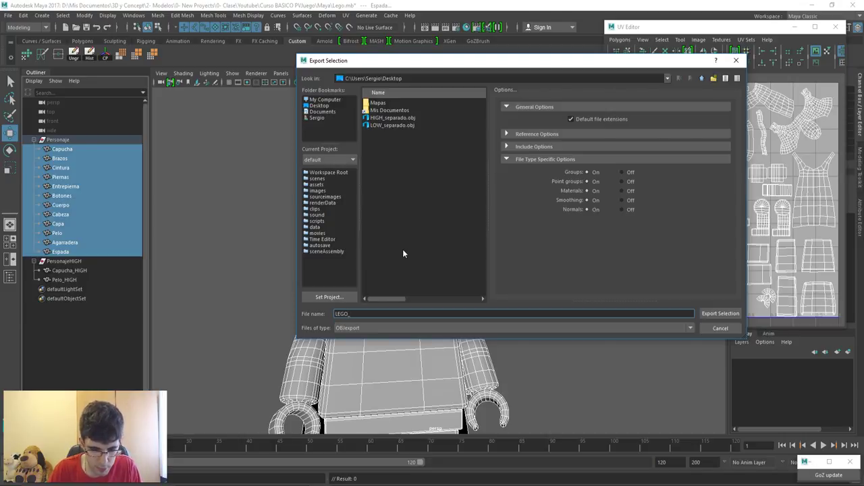
text(_Completo)
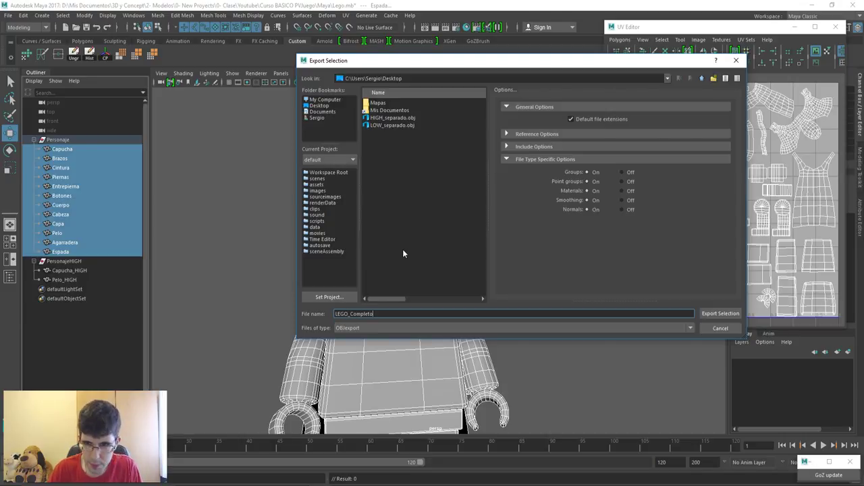
key(Return)
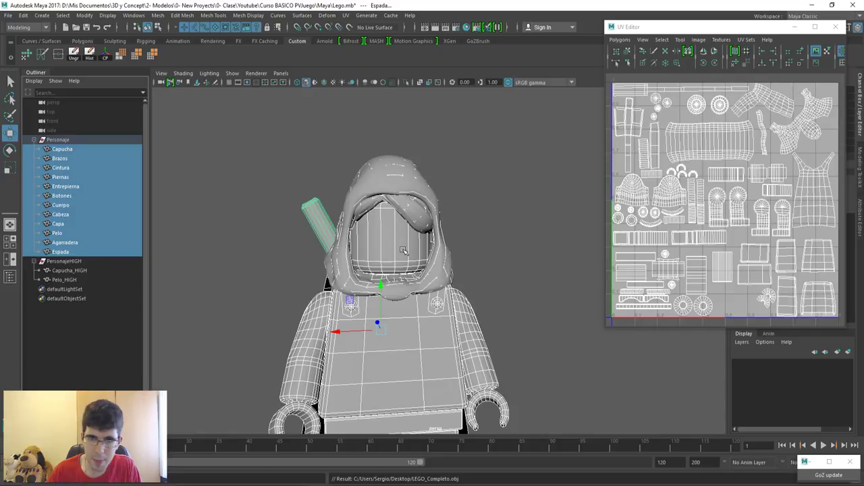
Bring the LEGO_Completo model from the Desktop into the Marmoset Toolbag scene
click(811, 5)
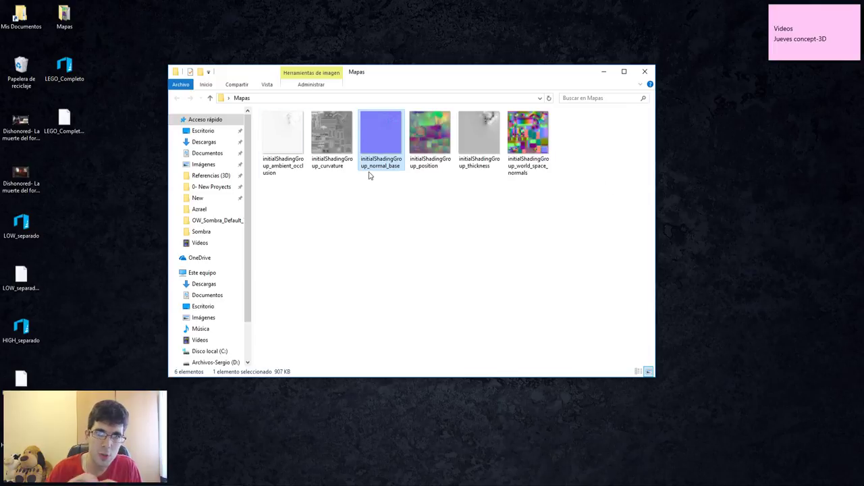
click(68, 72)
drag(66, 68, 417, 271)
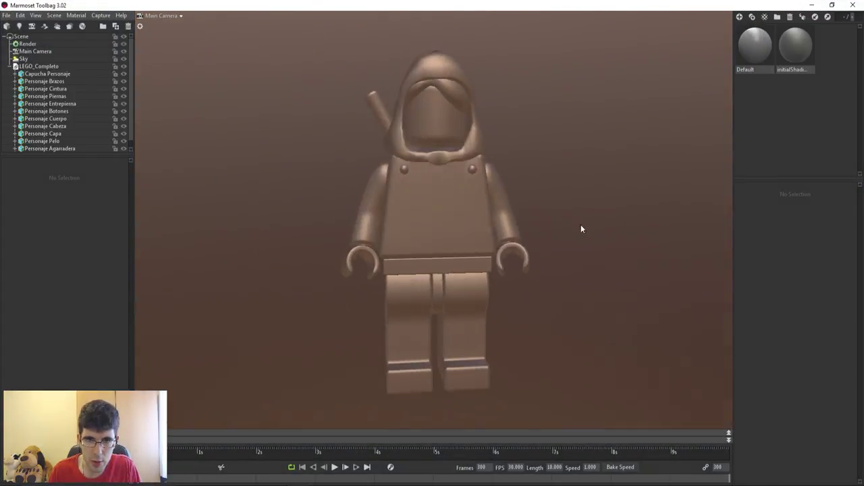
Try several sky presets on the character and set the sky to Lands End
click(69, 60)
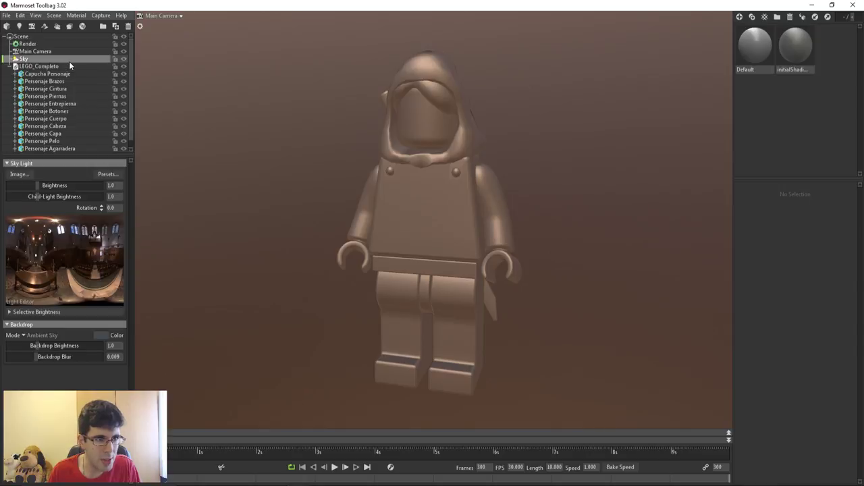
click(106, 174)
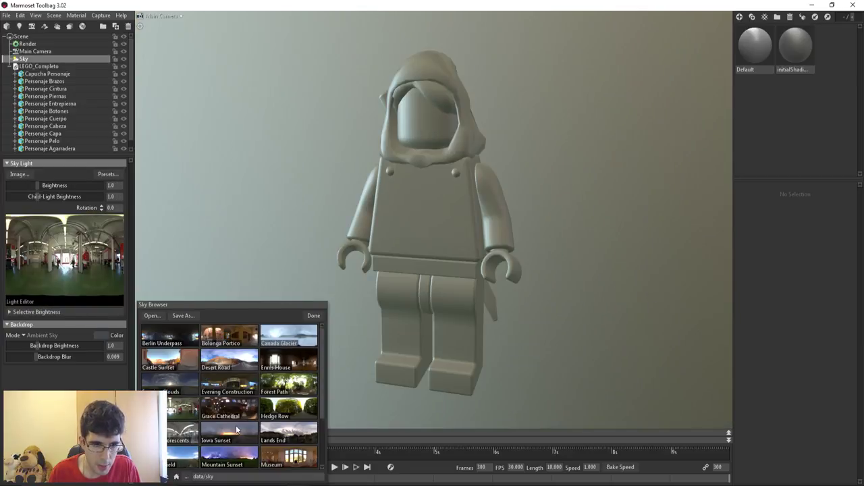
scroll(233, 431, down, 3)
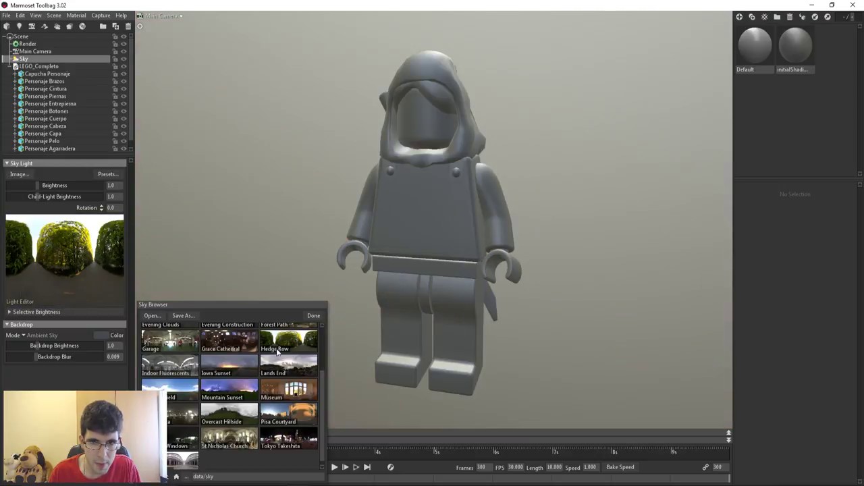
click(279, 367)
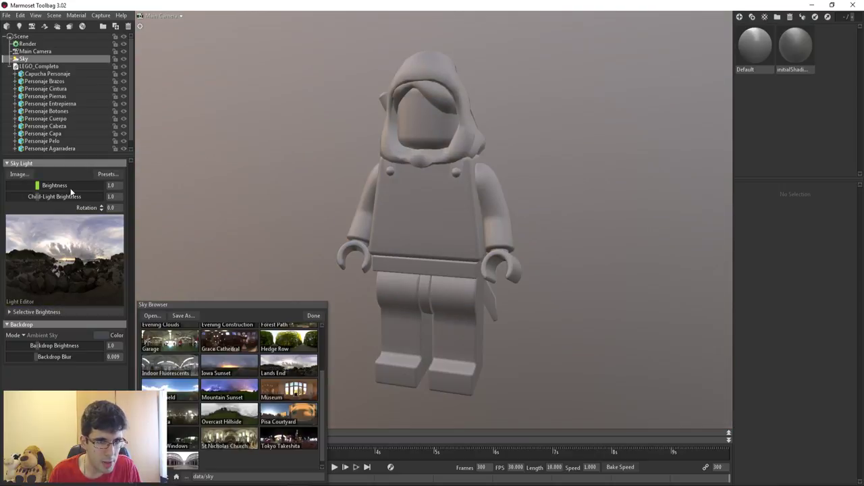
Add a directional sky light near the upper right edge of the sky image, with brightness 2.524, and close the Sky Browser
click(57, 260)
mouse_move(62, 262)
mouse_down()
mouse_move(62, 271)
mouse_move(45, 266)
mouse_move(93, 267)
mouse_move(130, 236)
mouse_up()
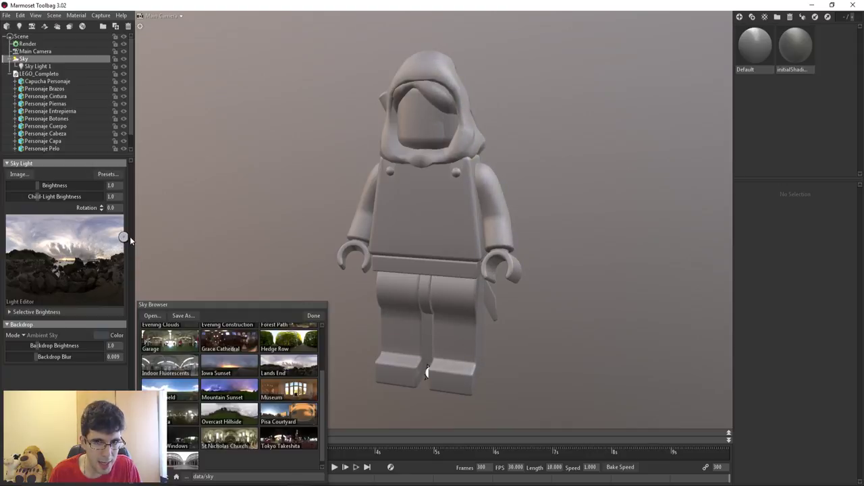
mouse_move(40, 185)
mouse_down()
mouse_move(54, 185)
mouse_move(41, 185)
mouse_move(54, 203)
mouse_move(45, 203)
mouse_up()
click(38, 66)
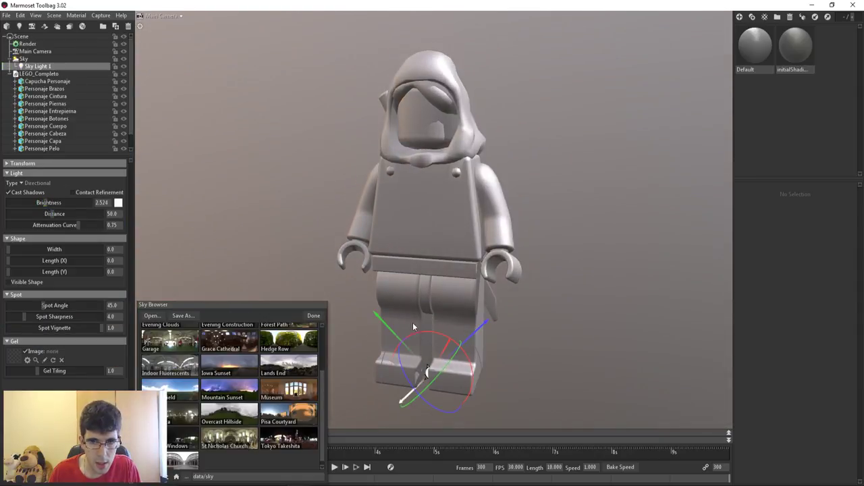
mouse_move(426, 399)
mouse_down()
mouse_move(442, 385)
mouse_move(435, 351)
mouse_up()
drag(385, 223, 417, 222)
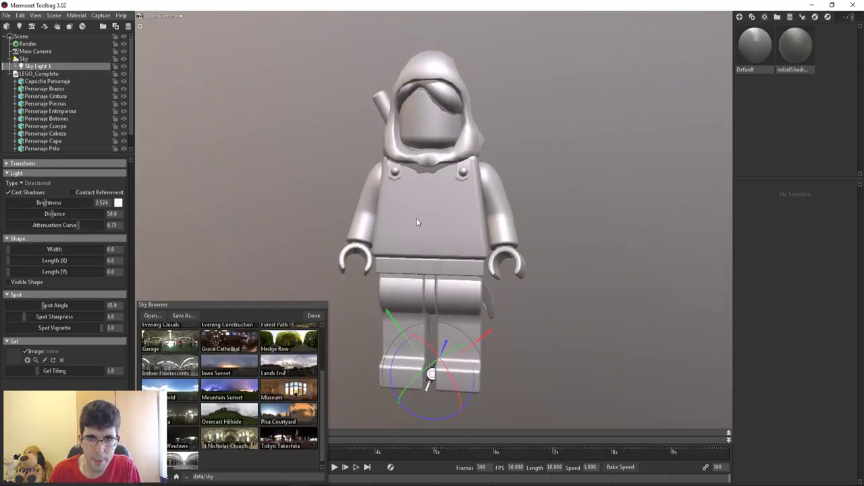
scroll(417, 222, up, 3)
click(314, 315)
middle_drag(385, 255, 366, 286)
Delete the imported initialShadingGroup material and set the Default material's gloss to 0.475 and specular intensity to about 0.1
click(764, 52)
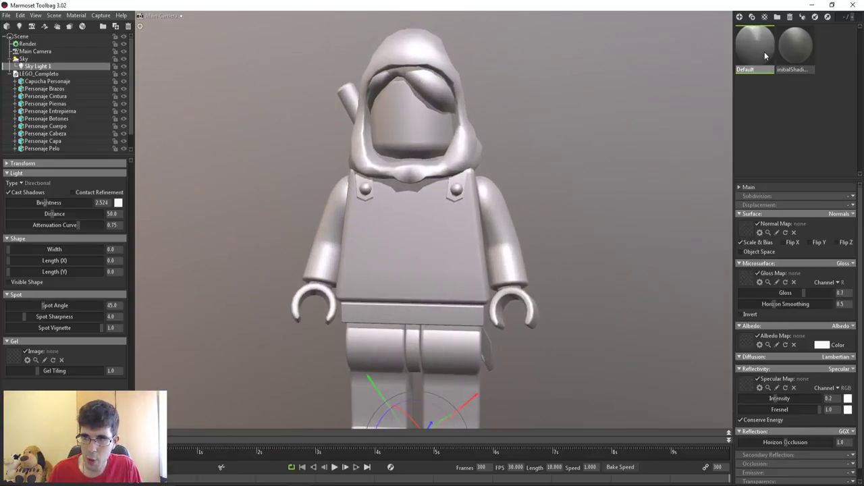
click(801, 52)
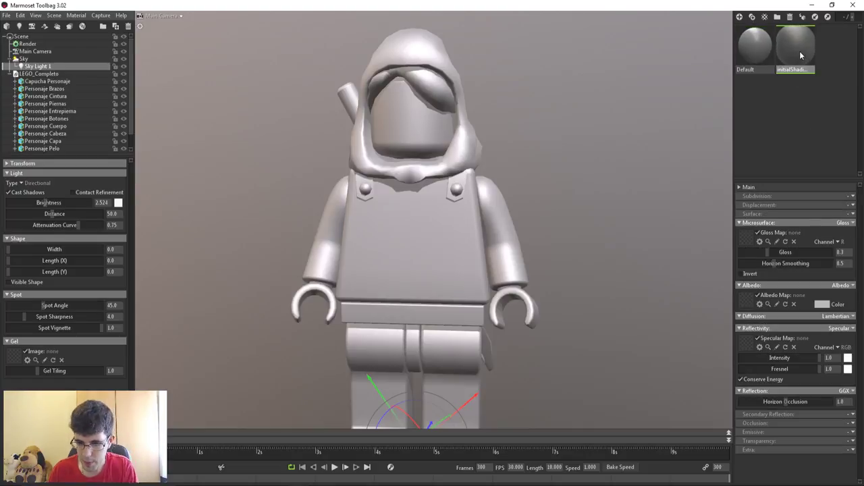
key(Delete)
drag(791, 293, 780, 293)
drag(782, 401, 769, 398)
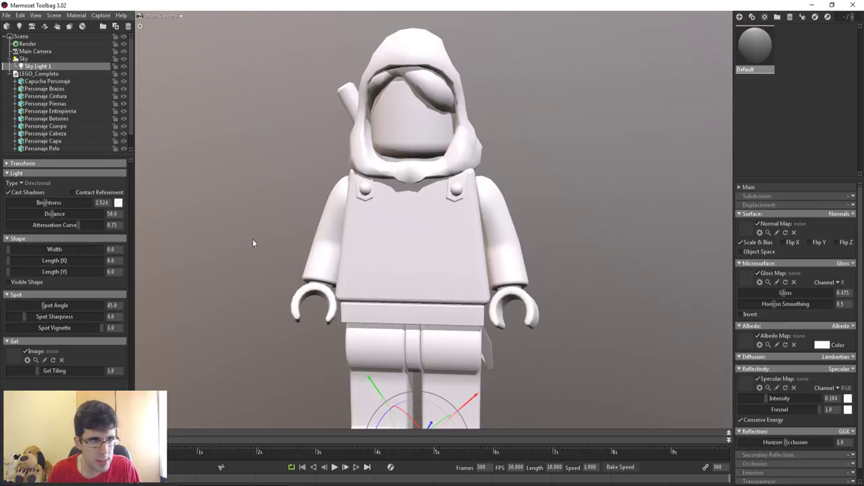
Lower the brightness of Sky Light 1 and clear the light selection
drag(50, 202, 38, 203)
middle_drag(446, 242, 446, 231)
mouse_move(446, 230)
right_down()
mouse_move(438, 205)
mouse_move(444, 225)
right_up()
click(405, 152)
Examine the low-poly character's hood, hair, sword and arms from the front, side and back without any maps applied
middle_drag(368, 149, 371, 169)
drag(372, 169, 424, 207)
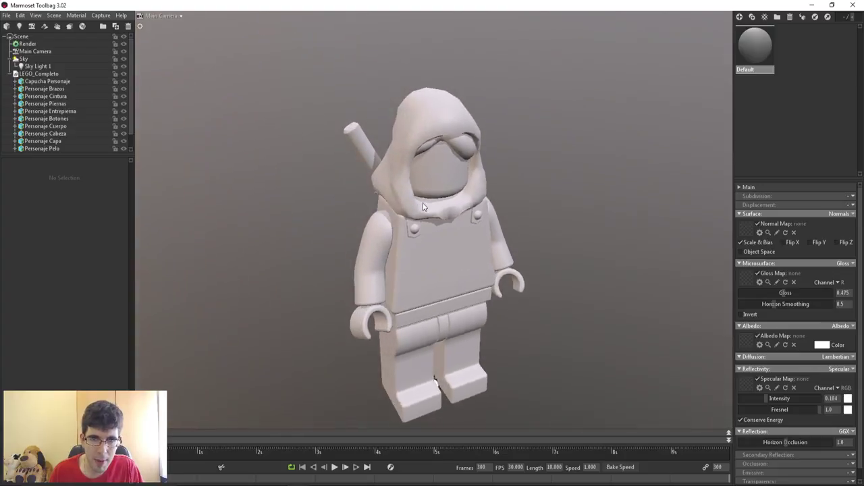
right_drag(424, 207, 425, 220)
drag(365, 121, 426, 97)
scroll(407, 135, down, 4)
drag(408, 135, 363, 179)
scroll(341, 135, up, 4)
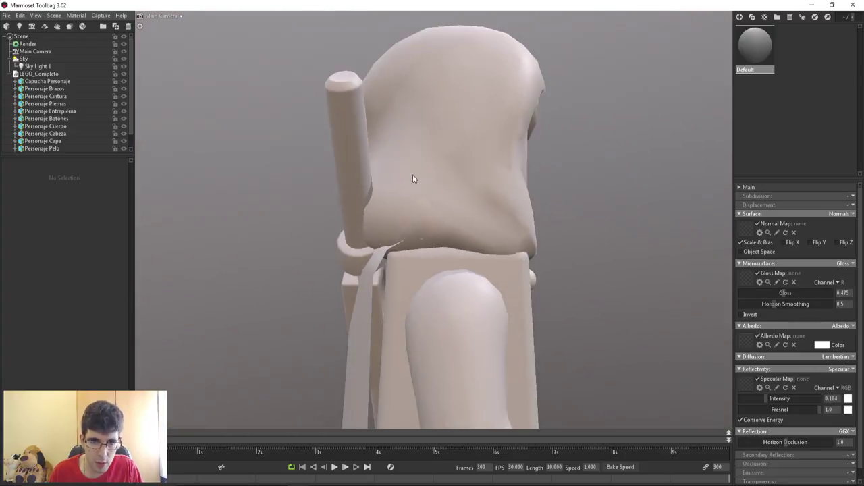
drag(341, 131, 352, 188)
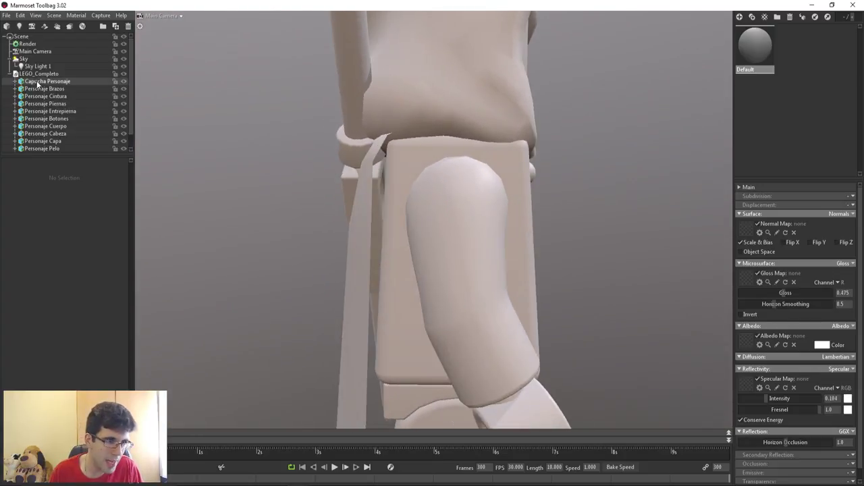
drag(426, 171, 307, 174)
middle_drag(345, 90, 345, 175)
drag(446, 92, 415, 84)
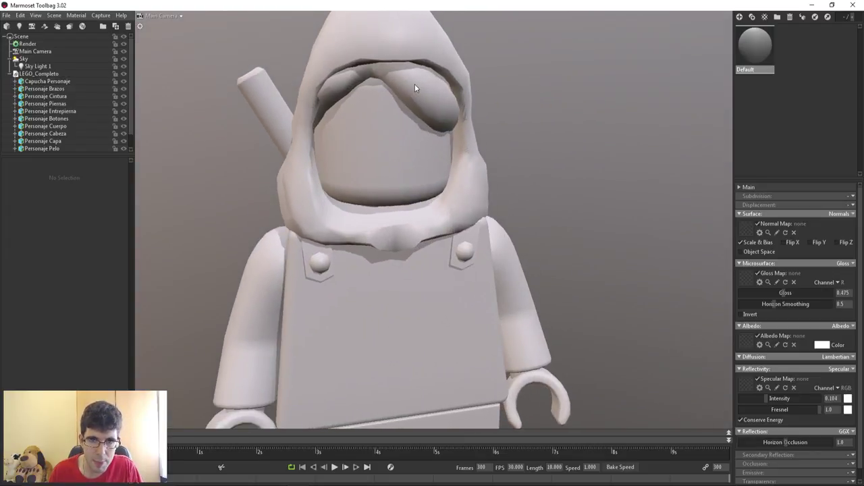
middle_drag(415, 85, 434, 136)
right_drag(434, 136, 462, 195)
scroll(450, 119, down, 5)
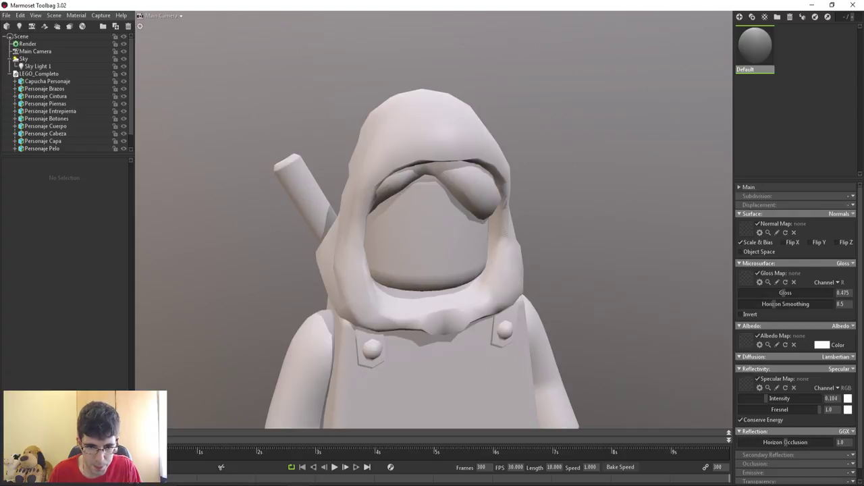
Assign initialShadingGroup_normal_base from the Mapas folder as the Default material's normal map
mouse_move(277, 483)
click(324, 469)
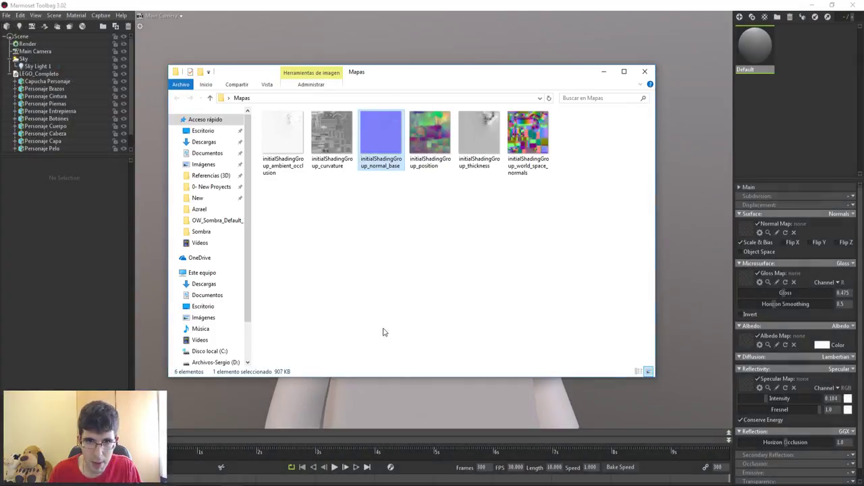
drag(385, 133, 745, 232)
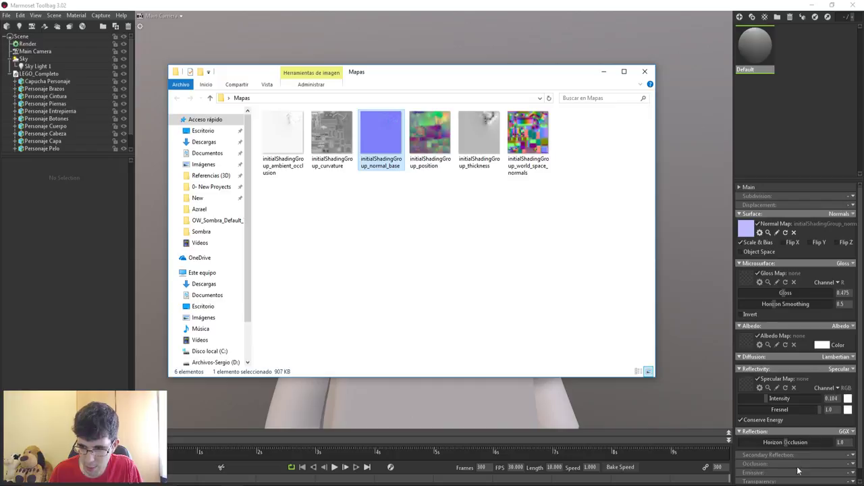
Enable Occlusion on the Default material, assign initialShadingGroup_ambient_occlusion as its occlusion map, and check the hood from behind
click(850, 465)
click(825, 458)
scroll(783, 452, down, 3)
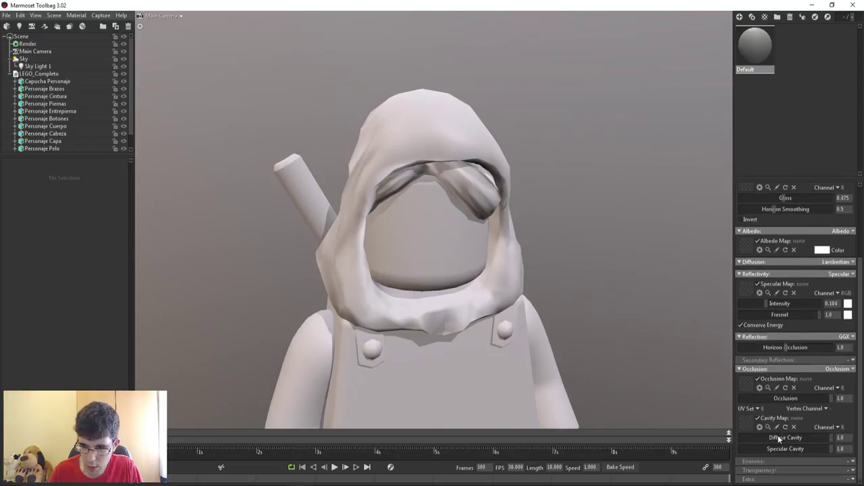
mouse_move(287, 475)
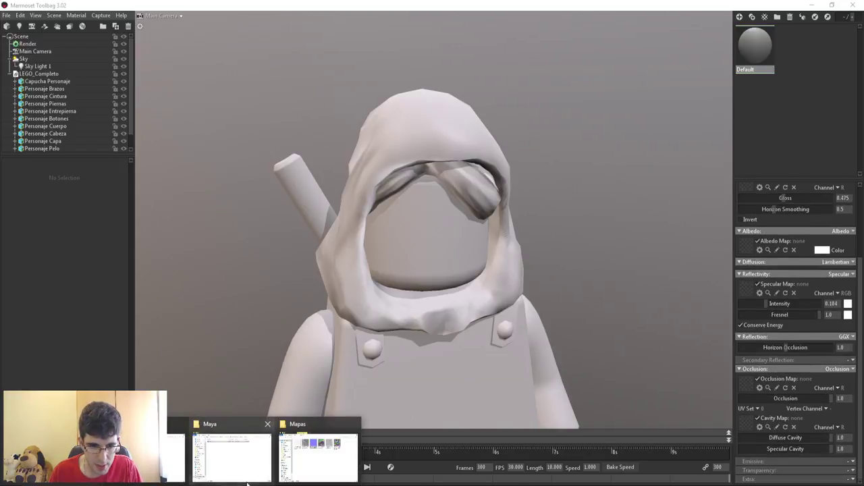
click(330, 464)
drag(286, 150, 746, 382)
click(508, 4)
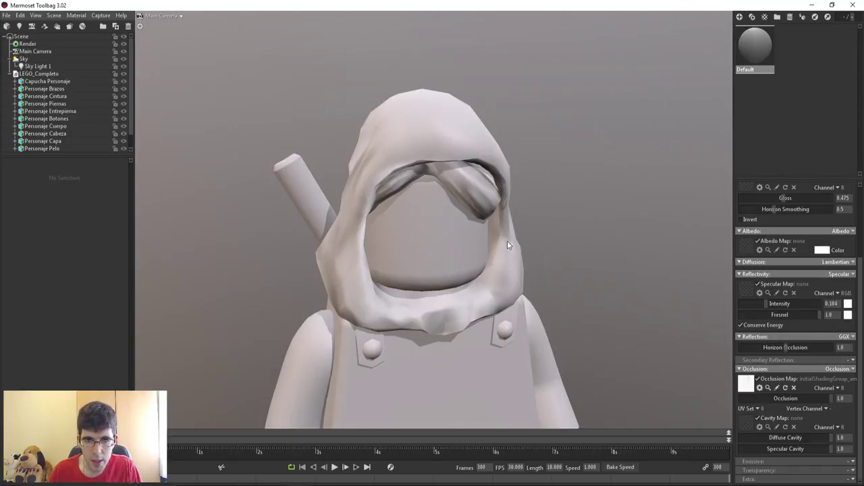
drag(507, 245, 454, 201)
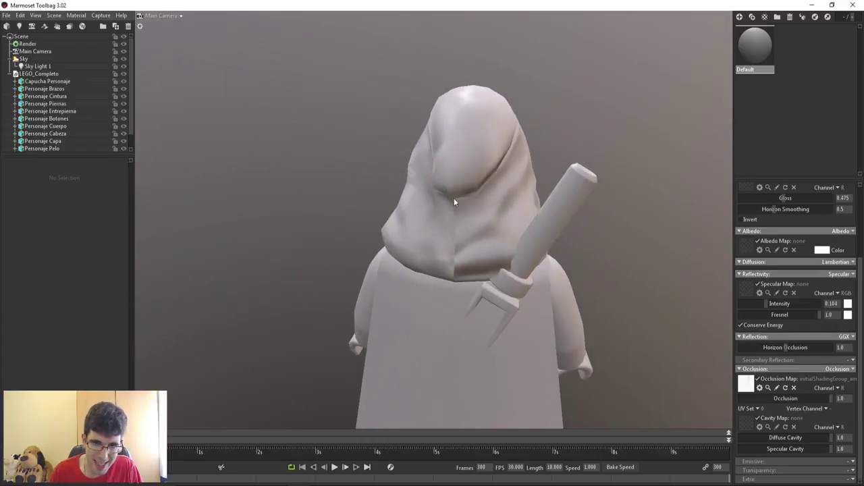
Enable Flip Y for the Default material's normal map and check the hood's folds from behind
drag(525, 172, 378, 247)
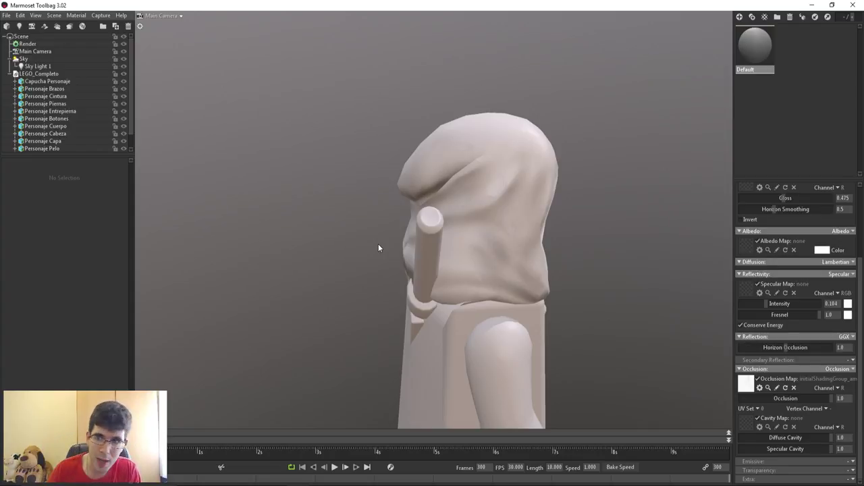
scroll(804, 209, up, 3)
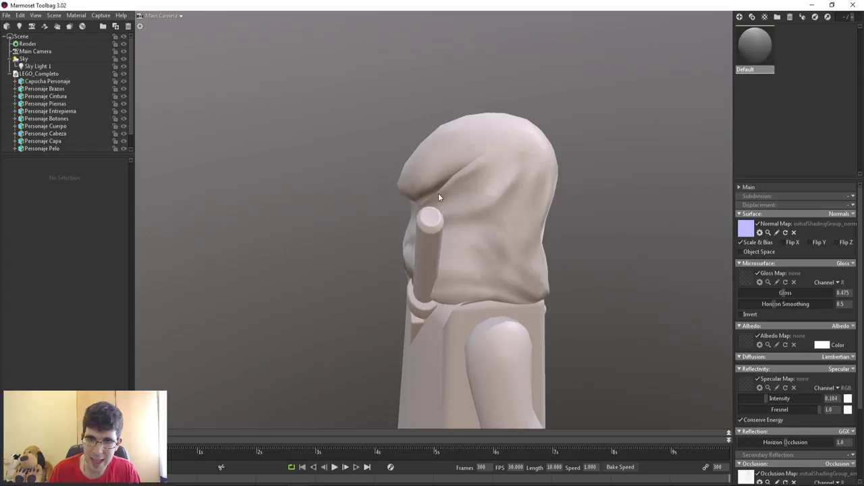
drag(488, 235, 493, 201)
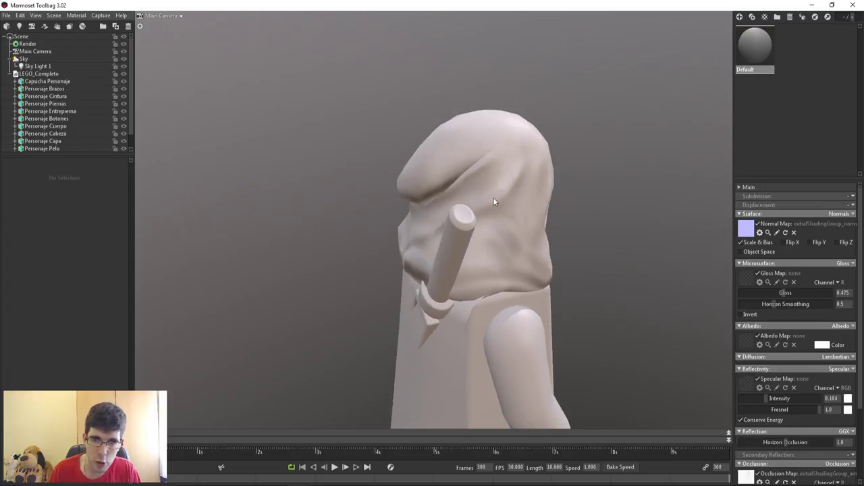
click(817, 245)
drag(581, 236, 516, 220)
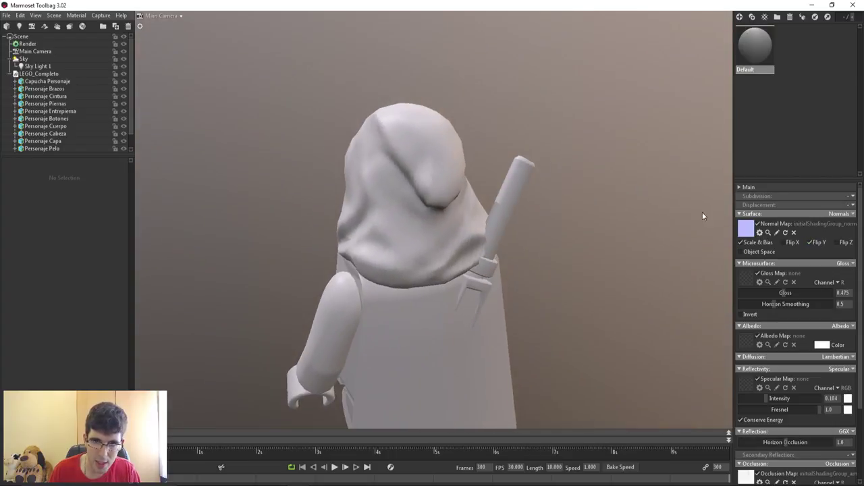
Compare the hood and hair shading with the normal map's Flip Y off and on, leaving it on
mouse_move(415, 228)
mouse_down()
mouse_move(437, 217)
mouse_move(357, 218)
mouse_up()
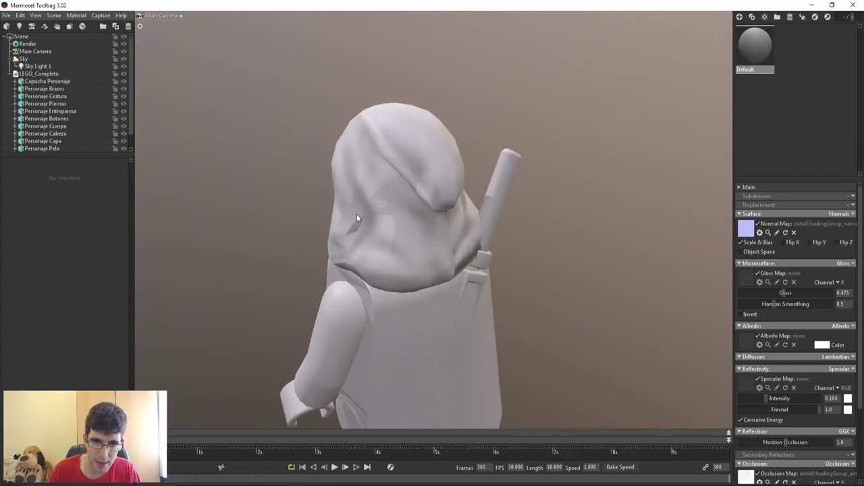
click(810, 242)
drag(537, 239, 393, 226)
scroll(446, 262, up, 3)
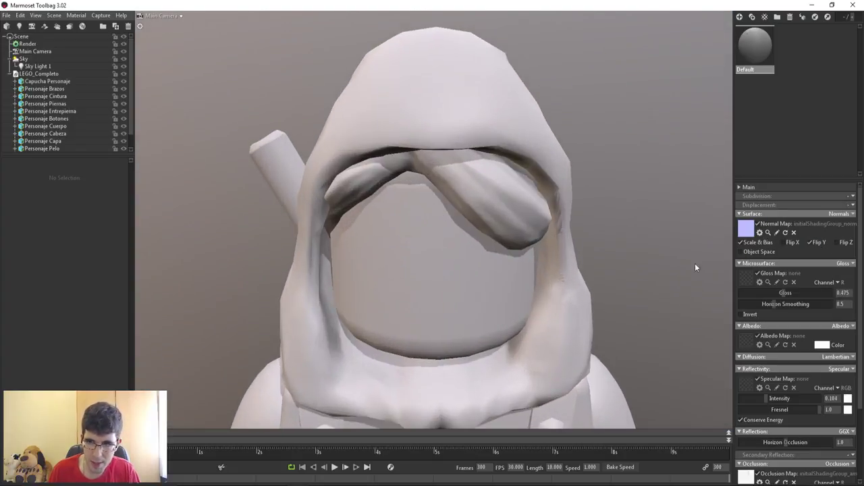
click(816, 246)
click(817, 246)
scroll(461, 267, down, 3)
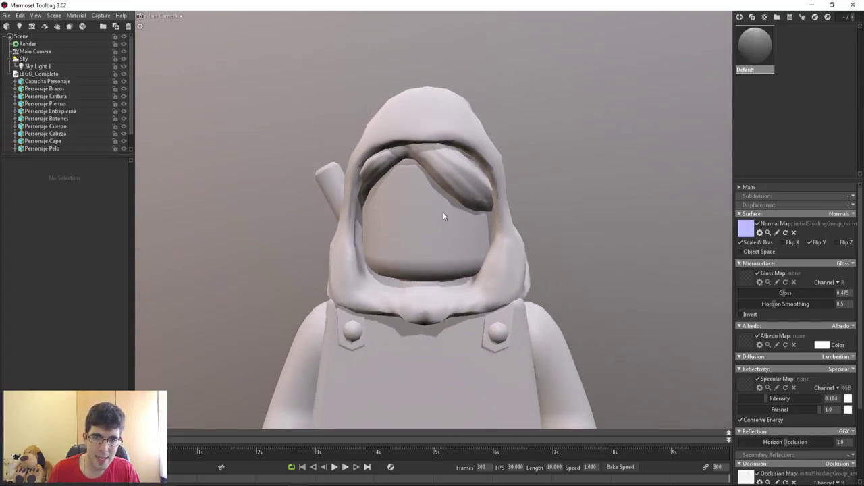
Compare the character's hood and torso with the normal map switched off and on, leaving the map enabled
drag(443, 212, 485, 282)
scroll(480, 266, up, 3)
drag(476, 251, 381, 219)
scroll(415, 226, down, 5)
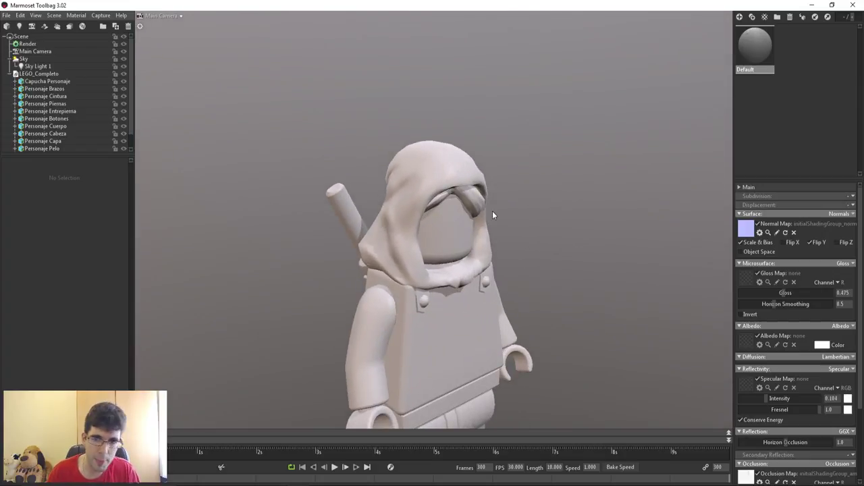
scroll(490, 230, up, 3)
click(766, 224)
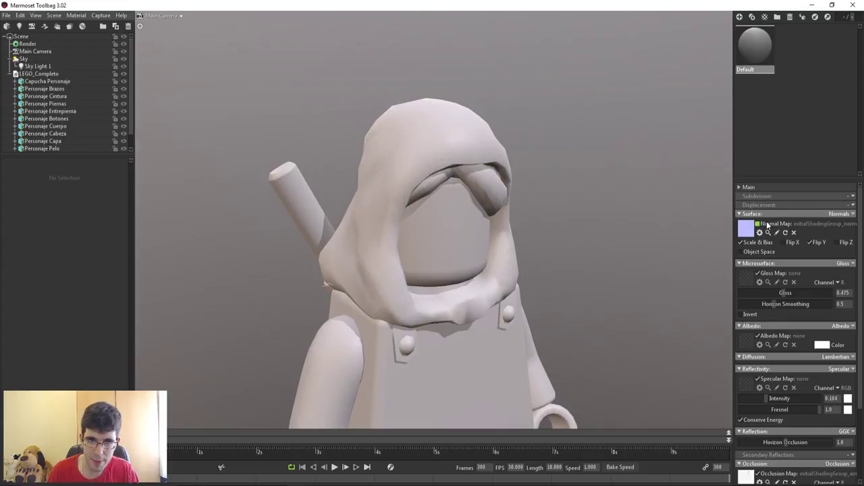
click(767, 225)
click(767, 225)
click(767, 225)
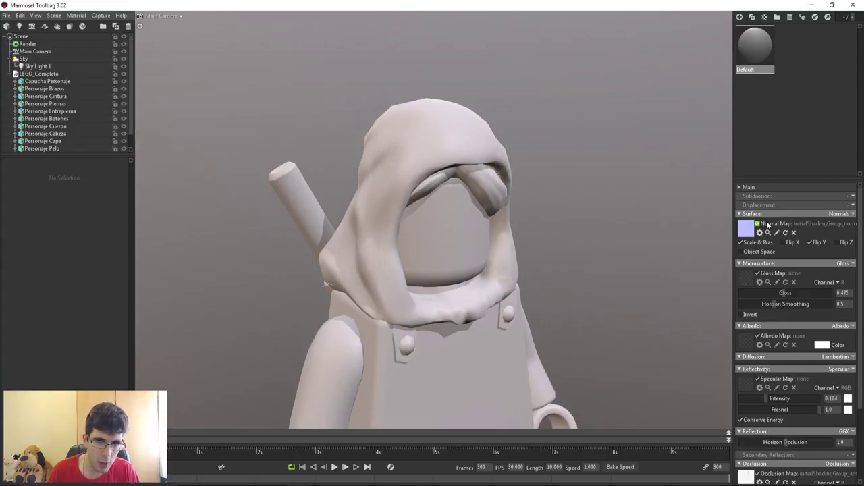
click(767, 225)
click(767, 225)
Examine the low-poly character with its normal and occlusion maps from the front and back, near and far
mouse_move(492, 169)
mouse_down()
mouse_move(452, 187)
mouse_move(456, 211)
mouse_move(378, 142)
mouse_up()
scroll(378, 143, down, 4)
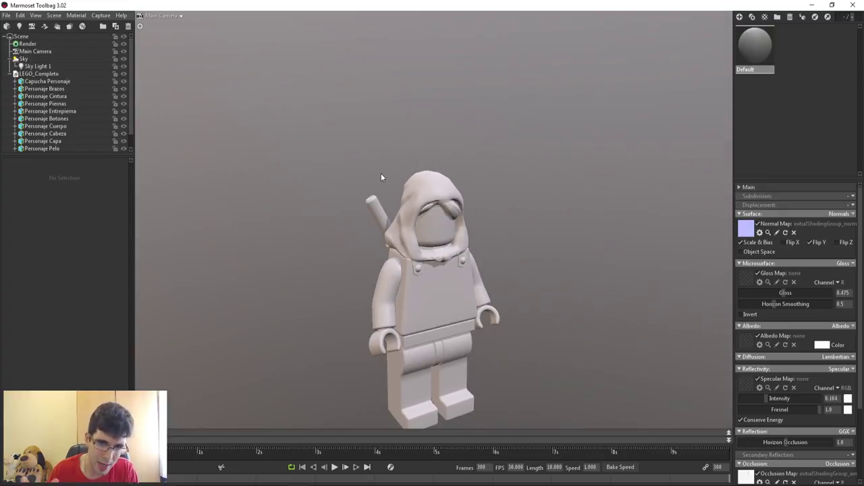
drag(424, 233, 633, 220)
scroll(463, 258, up, 4)
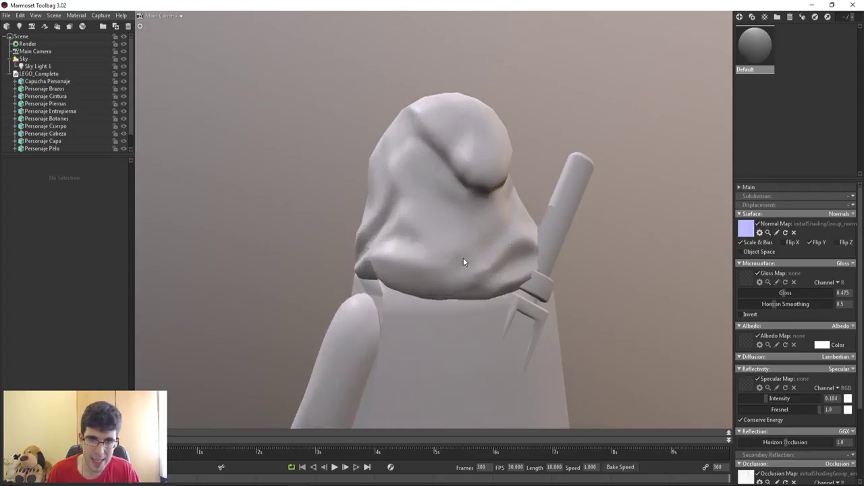
drag(463, 262, 480, 269)
scroll(480, 270, down, 5)
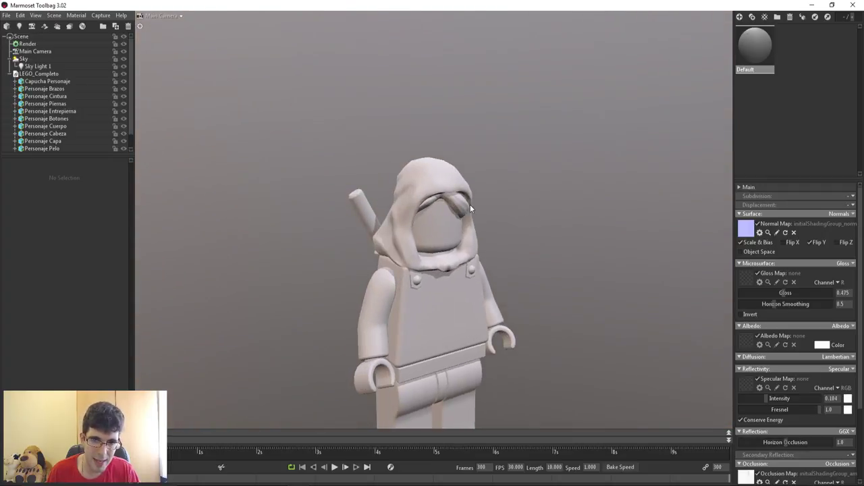
scroll(470, 206, up, 3)
drag(470, 206, 415, 251)
scroll(452, 255, up, 1)
scroll(452, 255, down, 4)
scroll(458, 246, up, 3)
scroll(431, 249, down, 1)
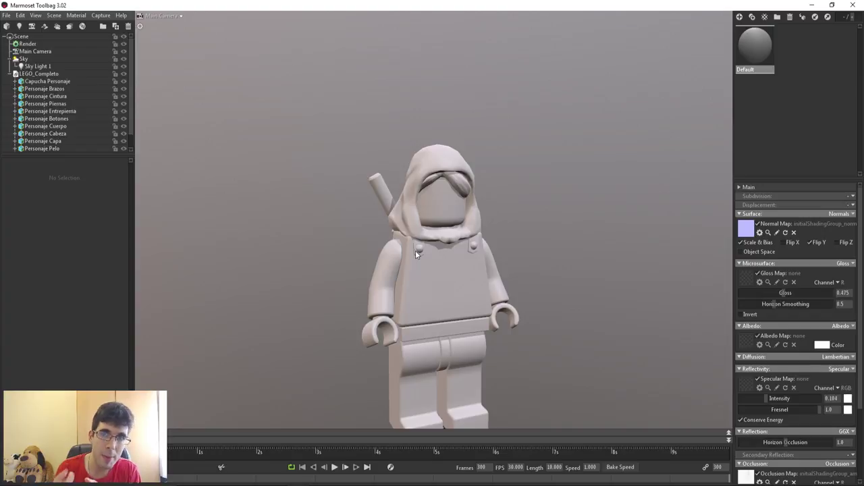
scroll(437, 246, up, 3)
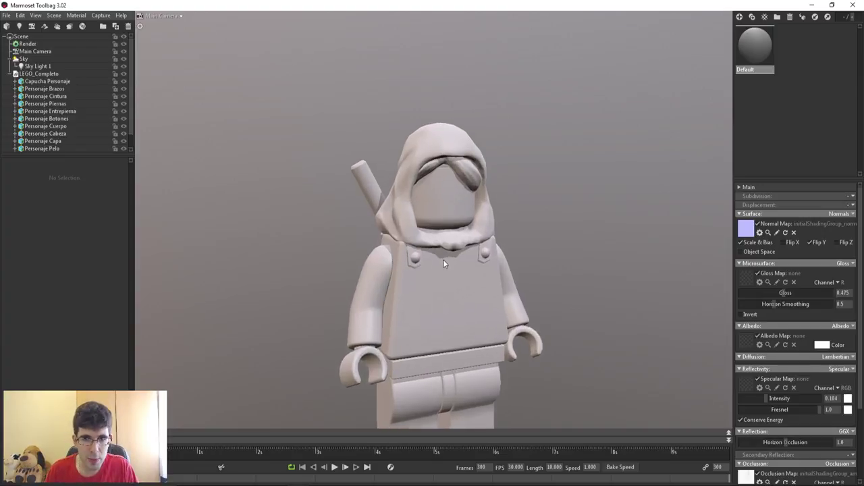
Turn off Cull Back Faces for the Personaje Capa mesh, check the cape from the side and front, and clear the selection
click(81, 81)
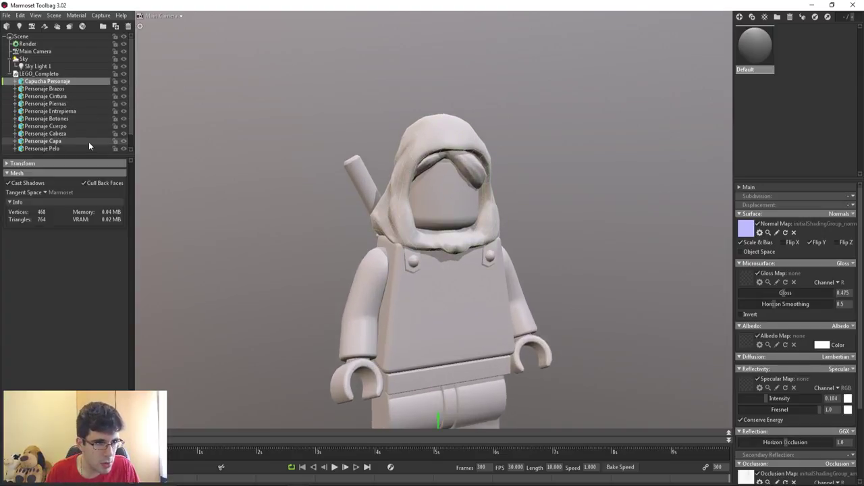
scroll(88, 142, down, 1)
click(65, 128)
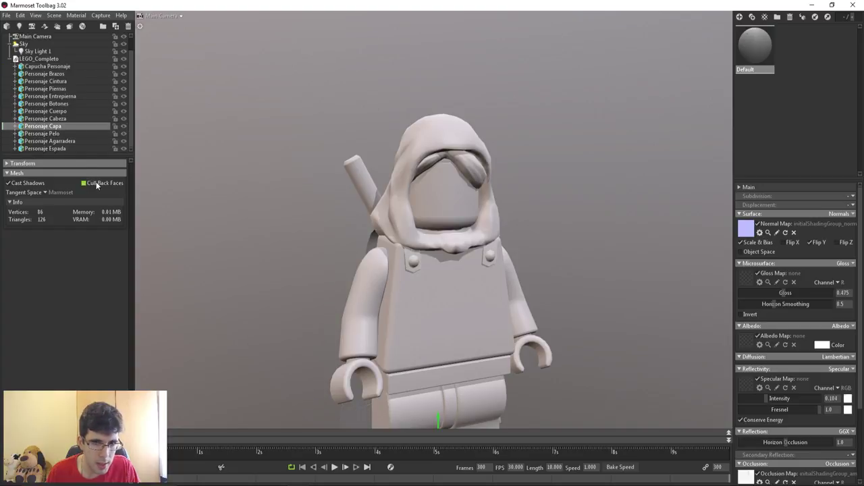
click(95, 184)
drag(324, 257, 369, 260)
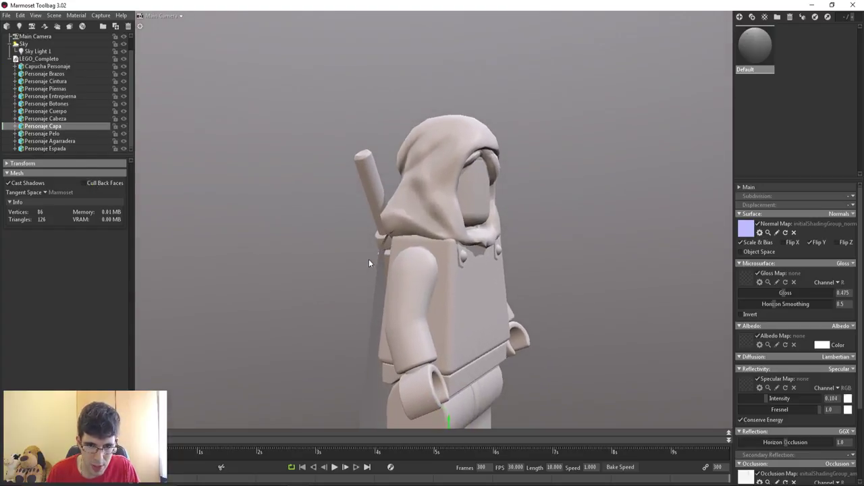
scroll(430, 282, down, 3)
drag(464, 281, 403, 284)
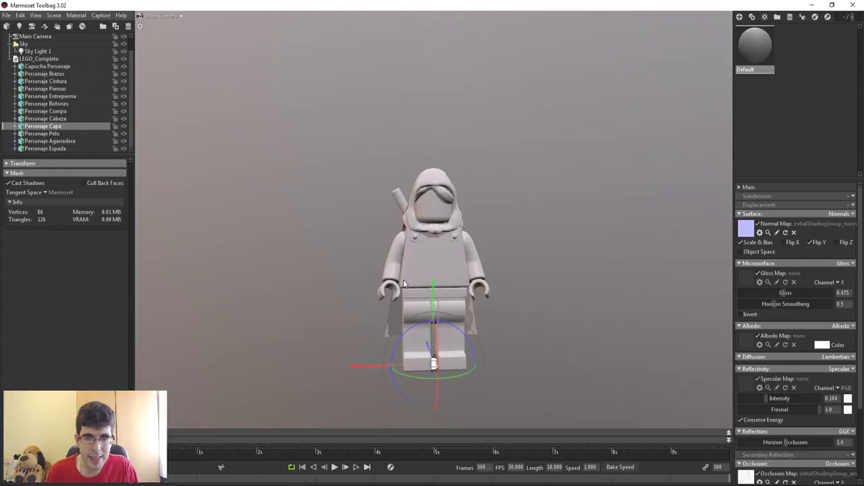
click(474, 234)
Examine the complete character, including the cape's inner side, from the front and at an angle
scroll(439, 236, up, 2)
scroll(431, 220, up, 2)
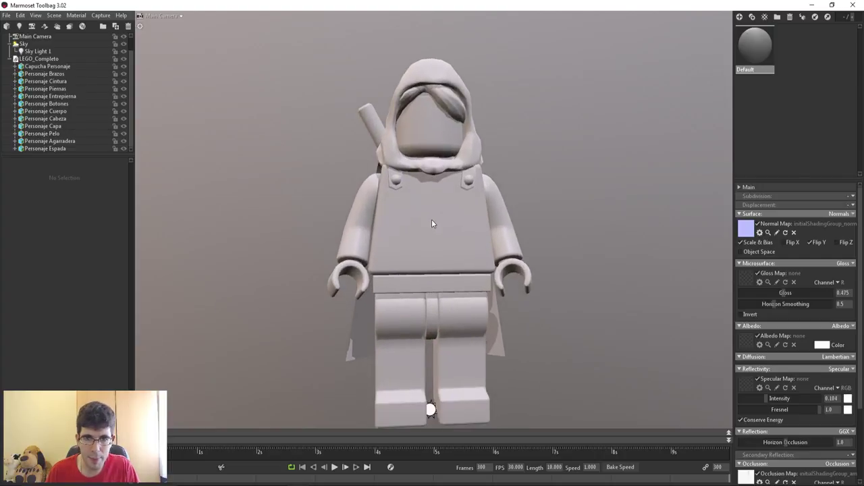
drag(431, 220, 479, 274)
scroll(469, 218, down, 3)
drag(468, 218, 369, 299)
scroll(370, 298, up, 4)
scroll(410, 275, down, 2)
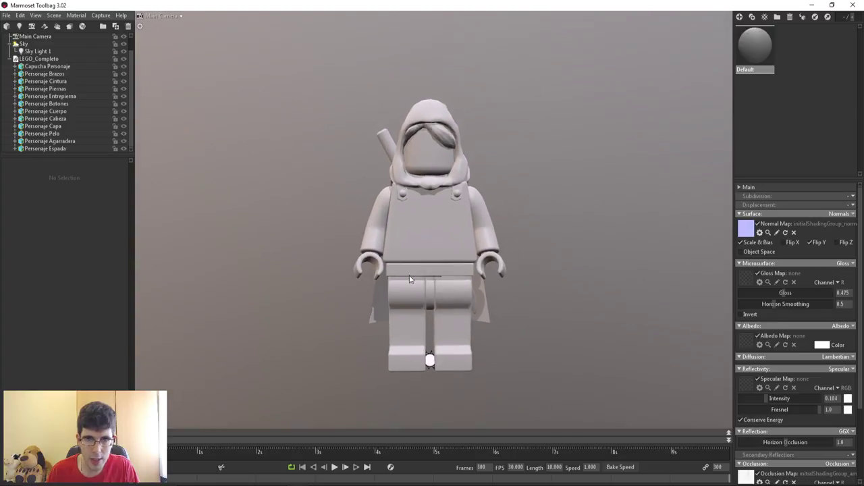
drag(365, 268, 445, 267)
scroll(462, 299, up, 3)
scroll(446, 219, down, 3)
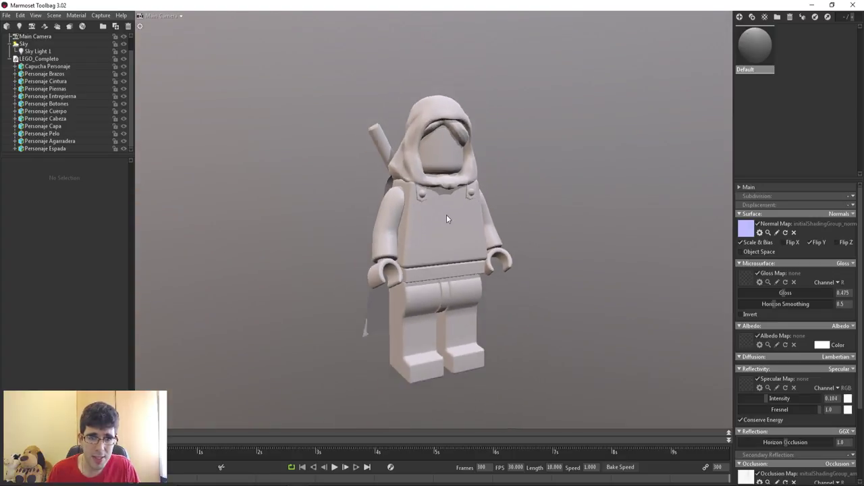
scroll(446, 215, down, 1)
middle_drag(446, 215, 440, 248)
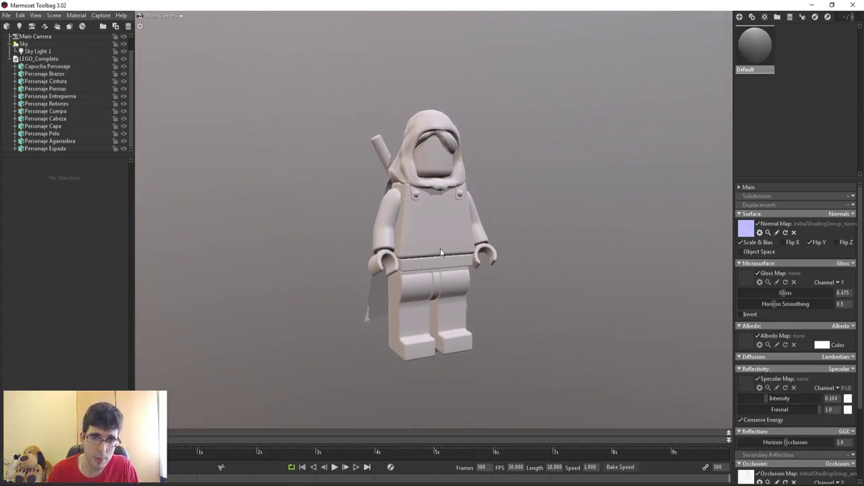
scroll(487, 239, up, 2)
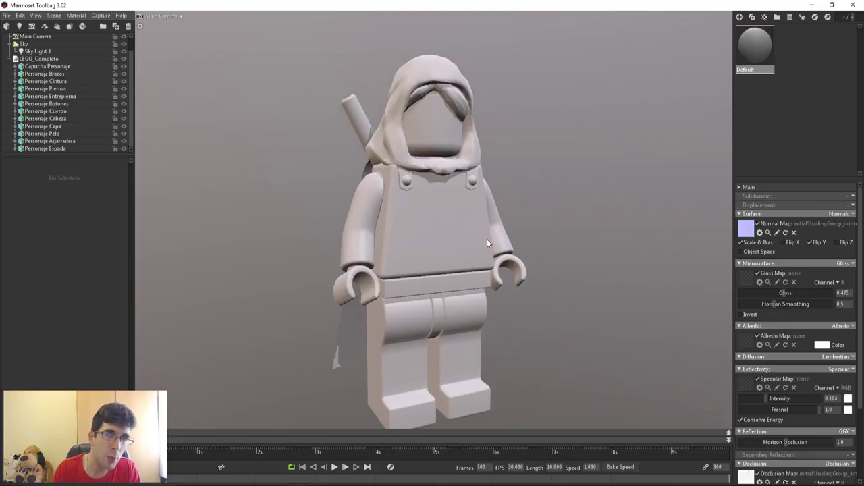
drag(487, 239, 462, 305)
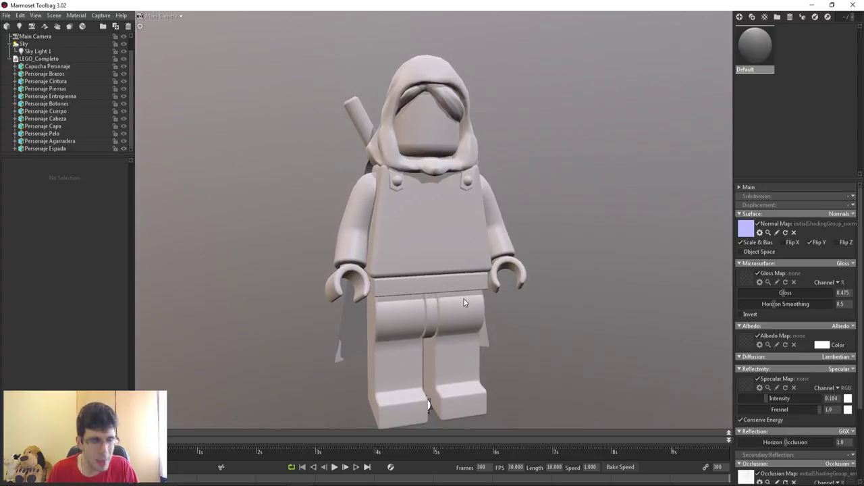